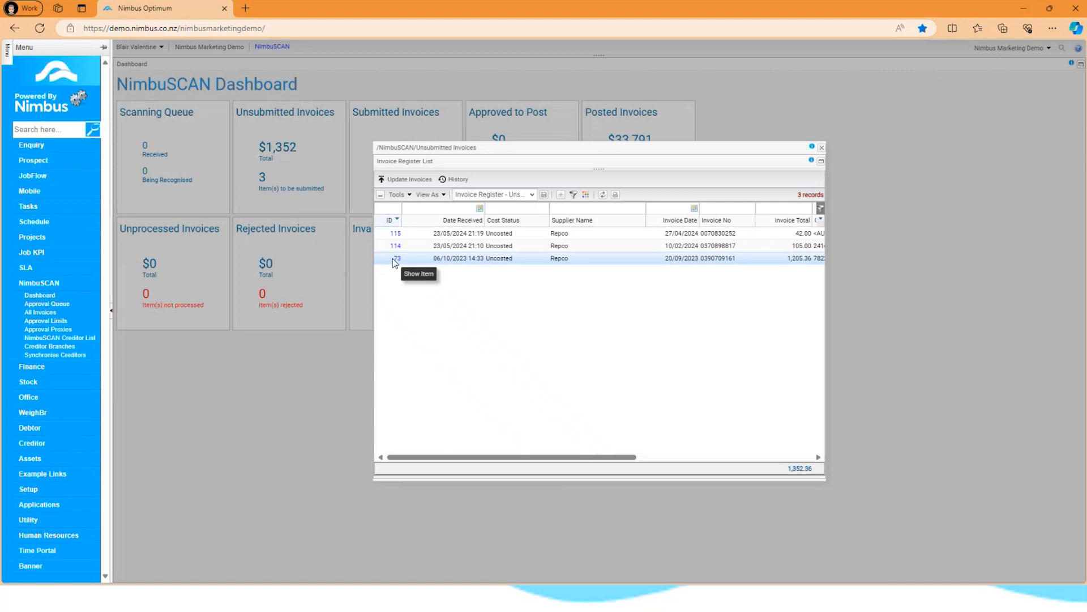
- Open unsubmitted Repco invoice ID 73 and maximize its edit window
click(395, 259)
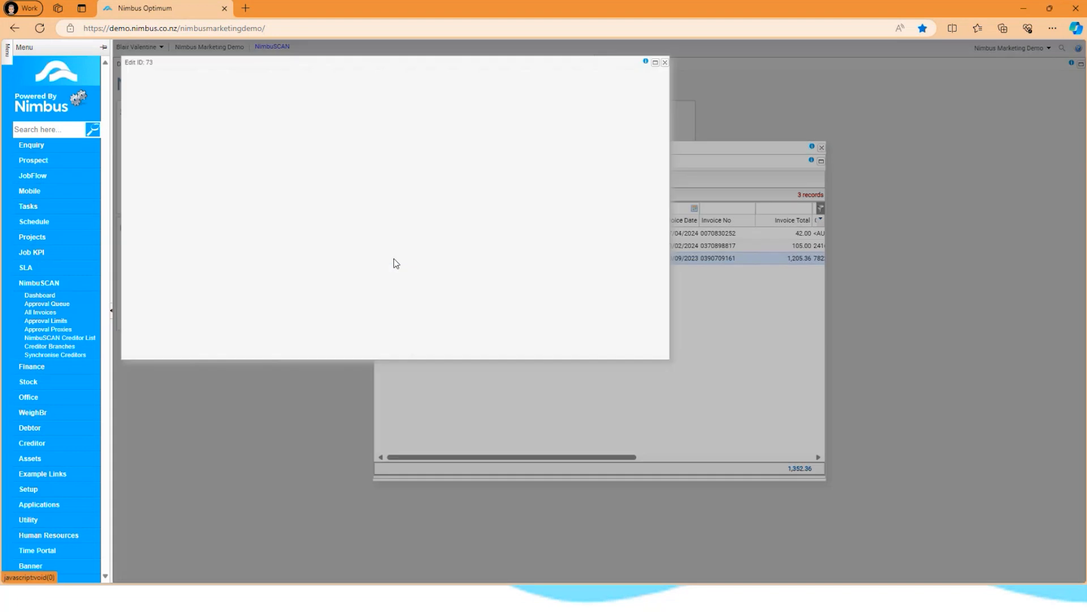
click(656, 63)
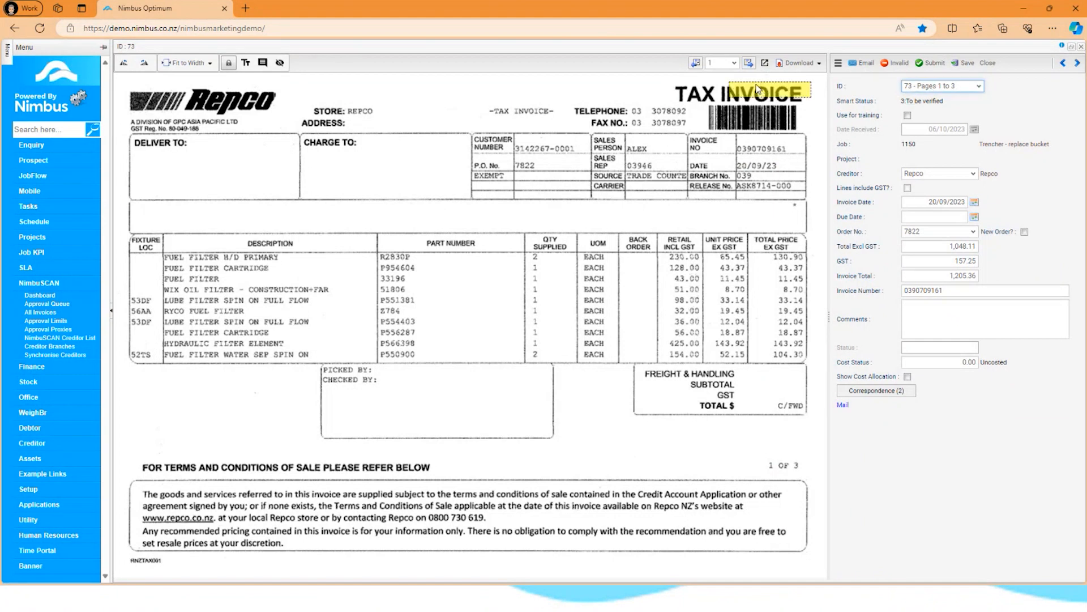
- Examine all three pages of the scanned invoice and locate the invoice total and GST fields on the scan
click(750, 64)
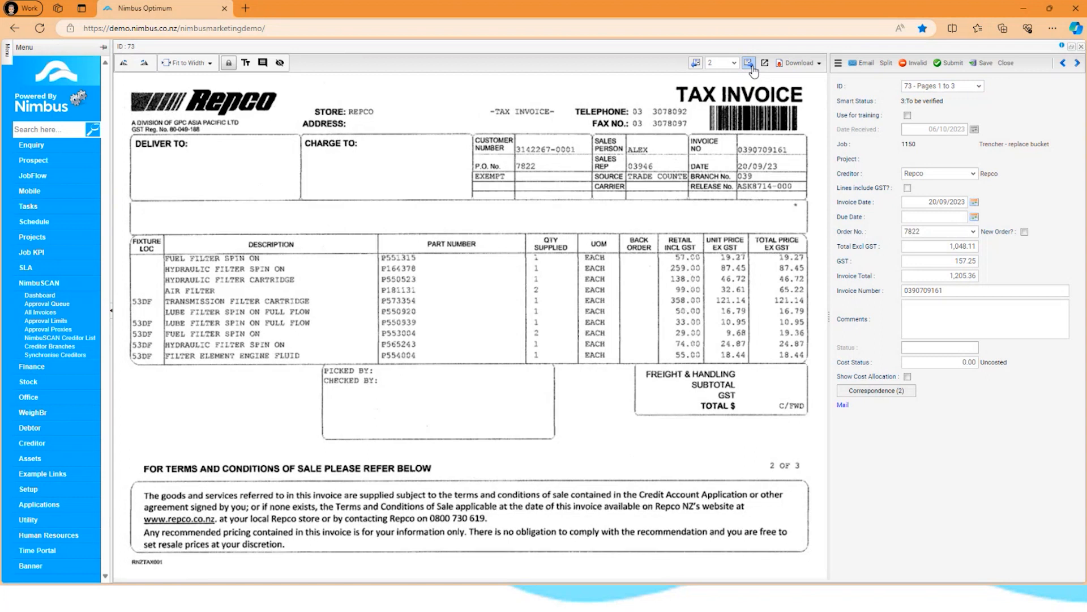
click(752, 68)
click(699, 66)
click(700, 67)
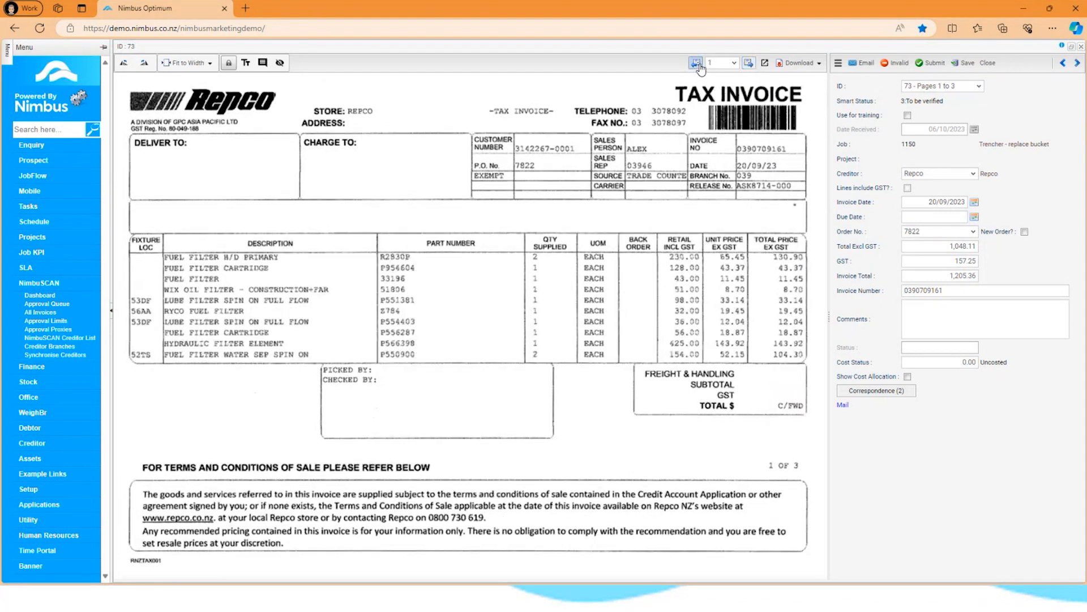
click(750, 66)
click(751, 65)
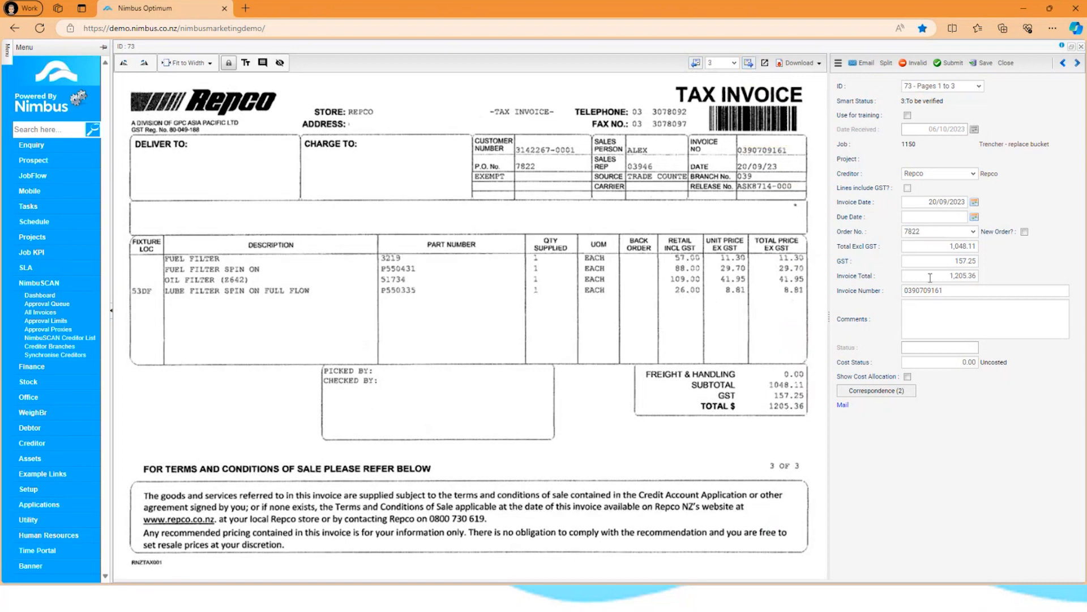
click(958, 275)
click(961, 261)
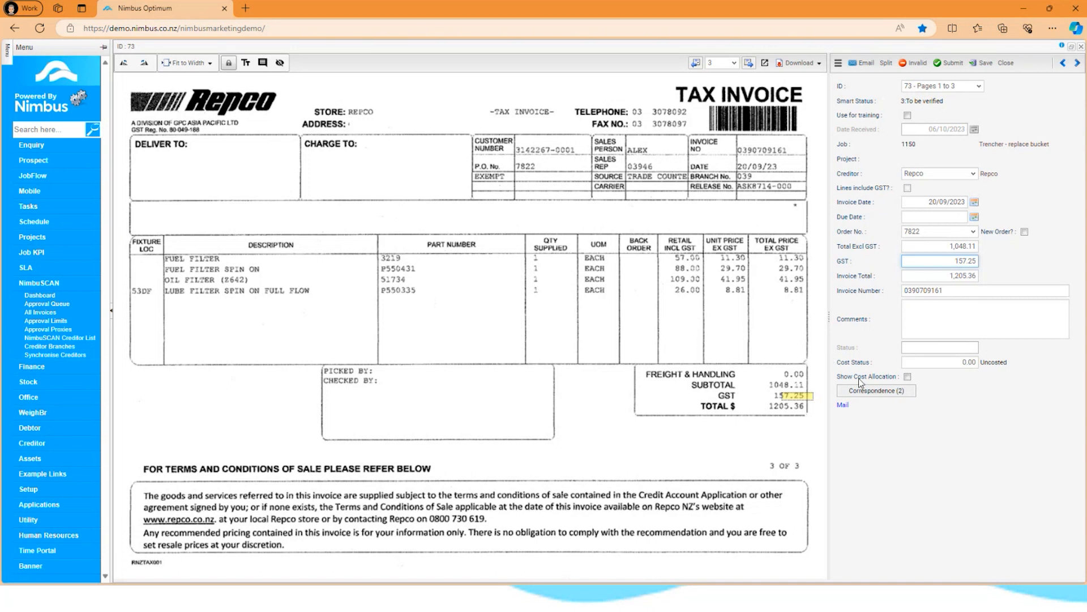
- Show the invoice's cost allocation and enlarge the area with the order lines
click(908, 376)
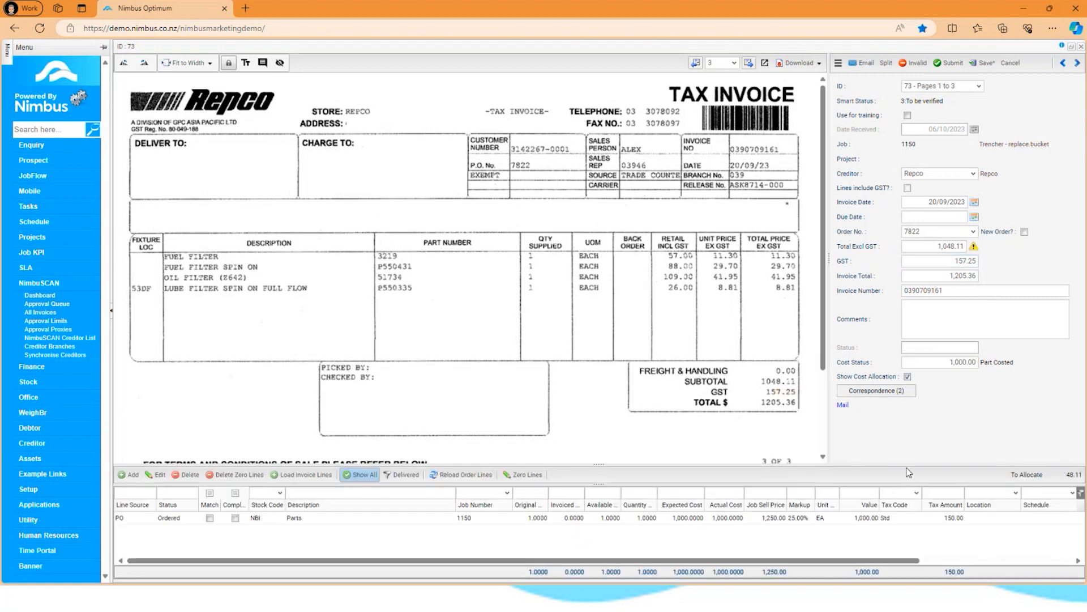
drag(909, 466, 907, 409)
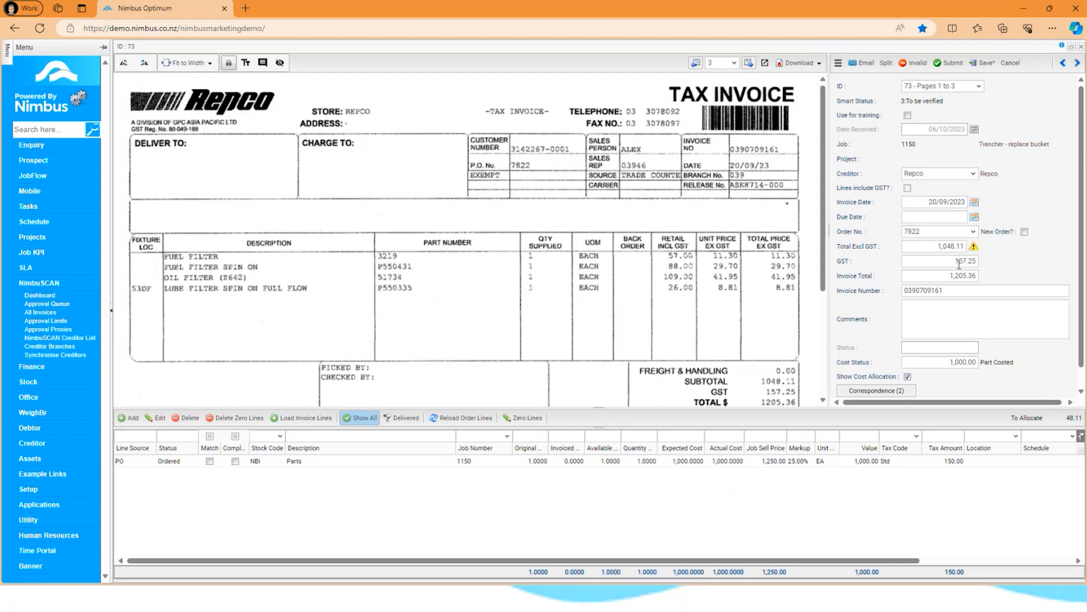
mouse_move(975, 248)
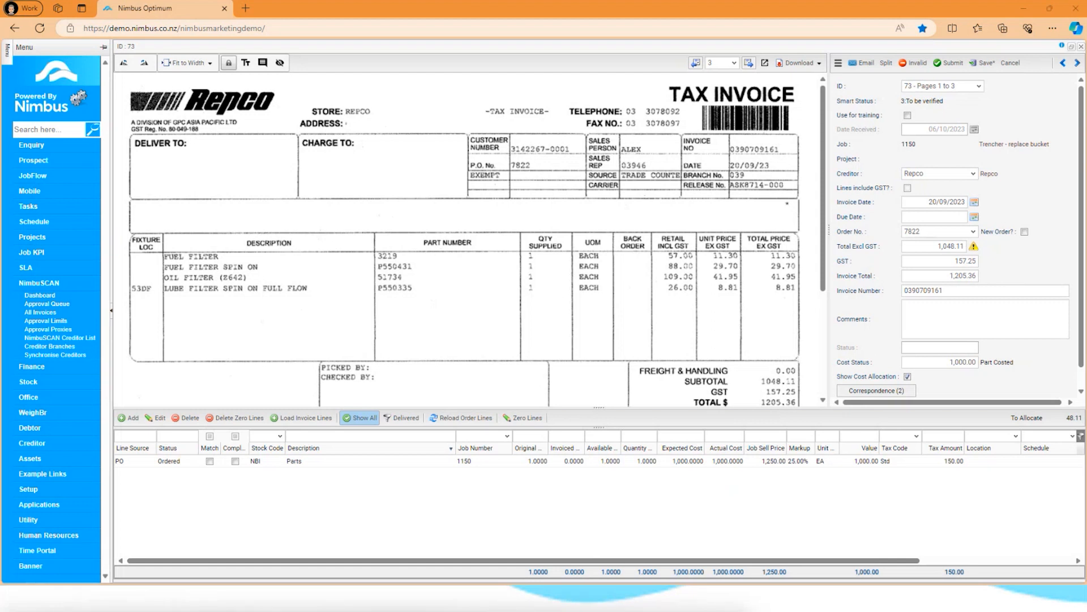
- Bring up the Repco creditor record, examine its NimbuSCAN default settings, and move its window out of view
drag(306, 611, 578, 99)
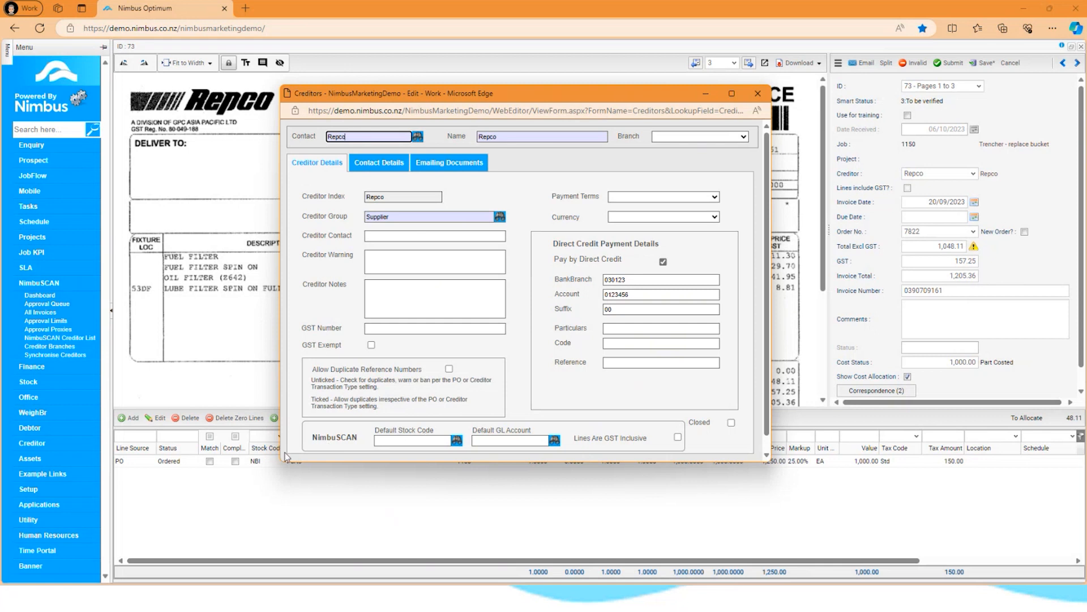
mouse_move(486, 96)
mouse_down()
mouse_move(569, 106)
mouse_move(532, 115)
mouse_move(502, 98)
mouse_up()
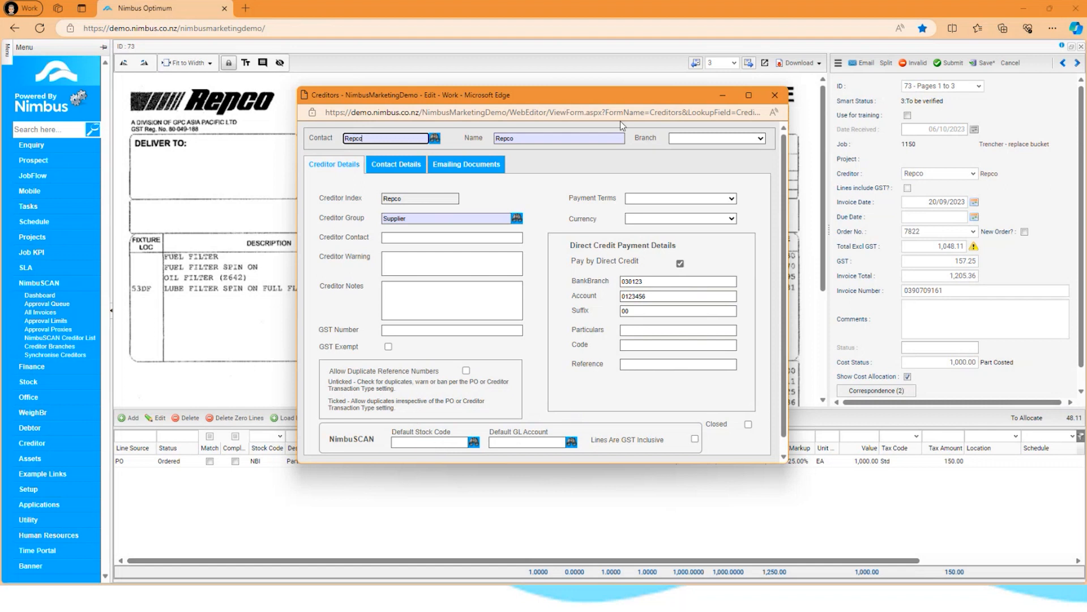
drag(624, 97, 435, 611)
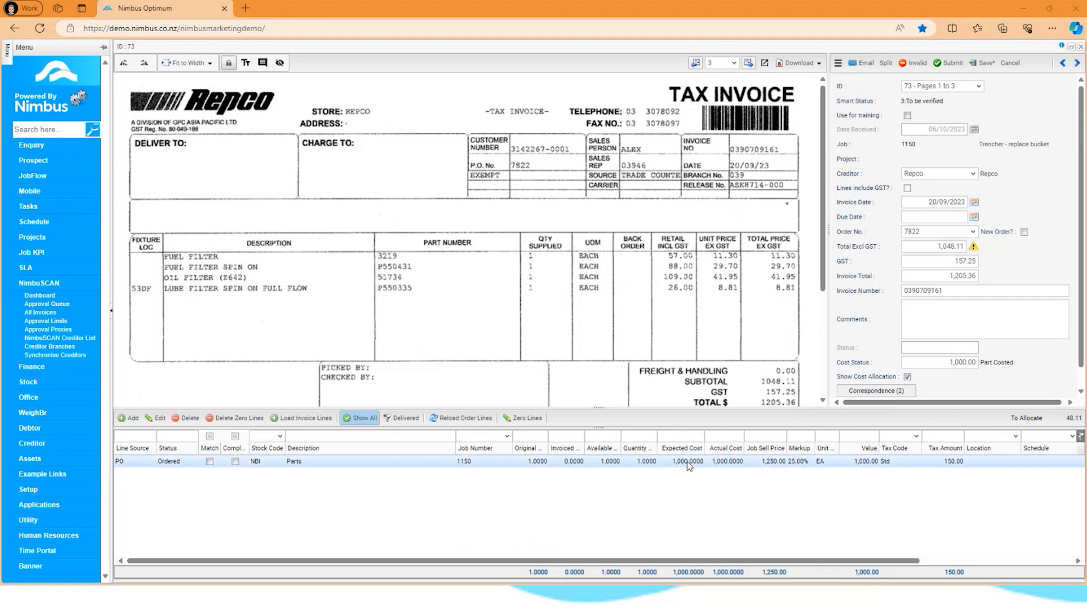
- Set the actual cost of the purchase order Parts line to 1048.11
click(730, 460)
click(721, 461)
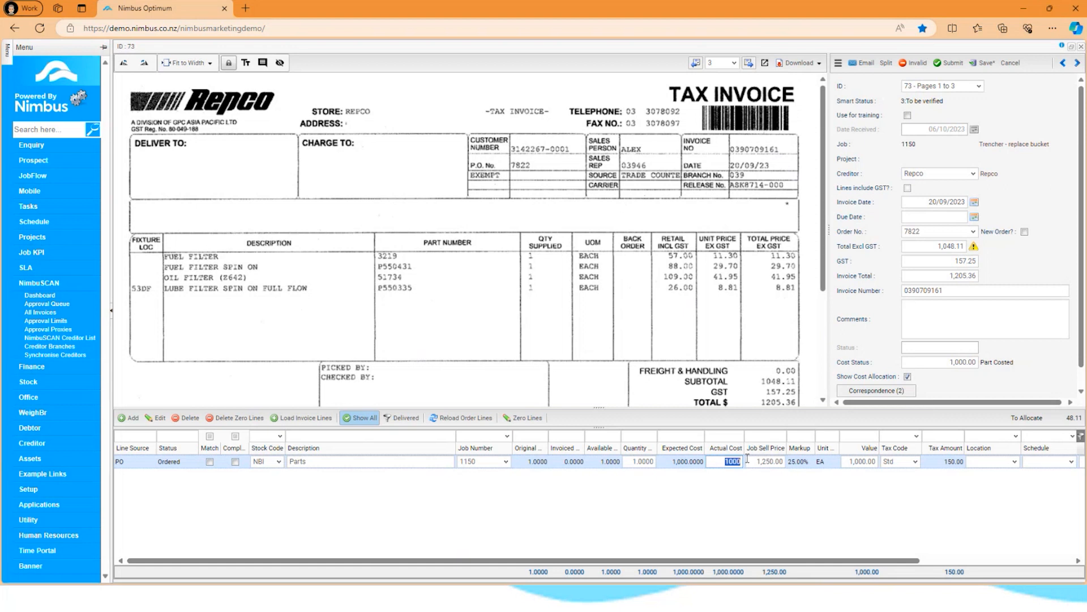
text(1048.11)
key(Return)
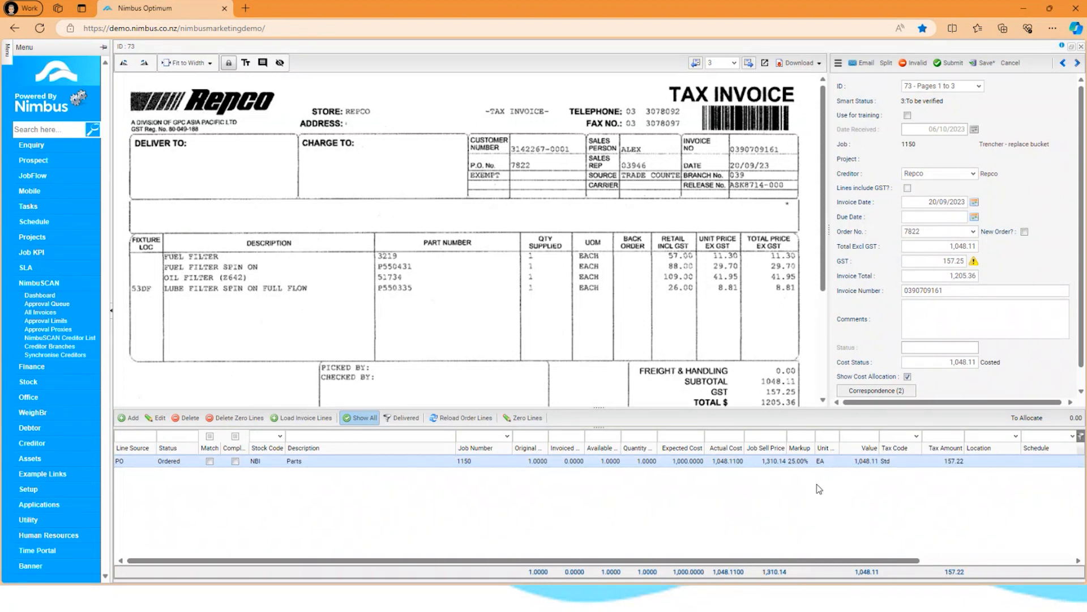
- Load the scanned invoice lines into the cost allocation and compare them with page 1 of the scan
click(308, 421)
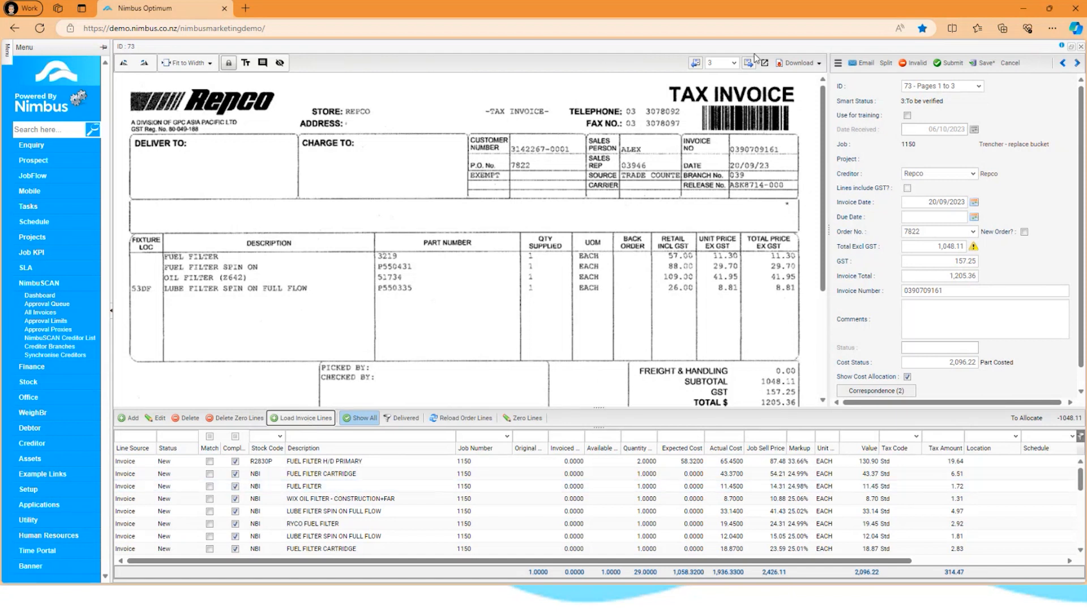
click(695, 64)
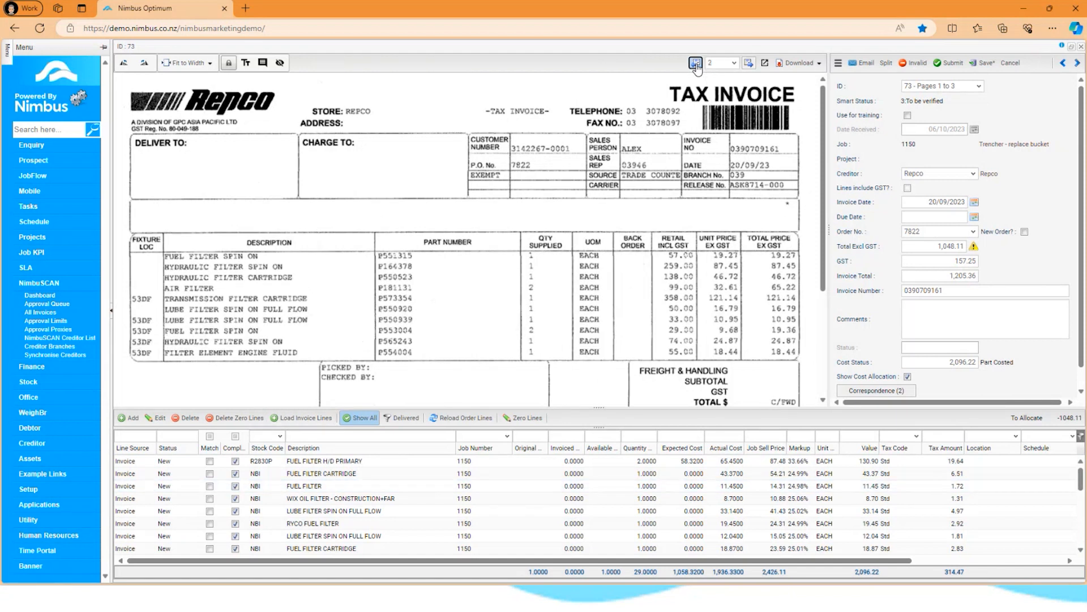
click(695, 64)
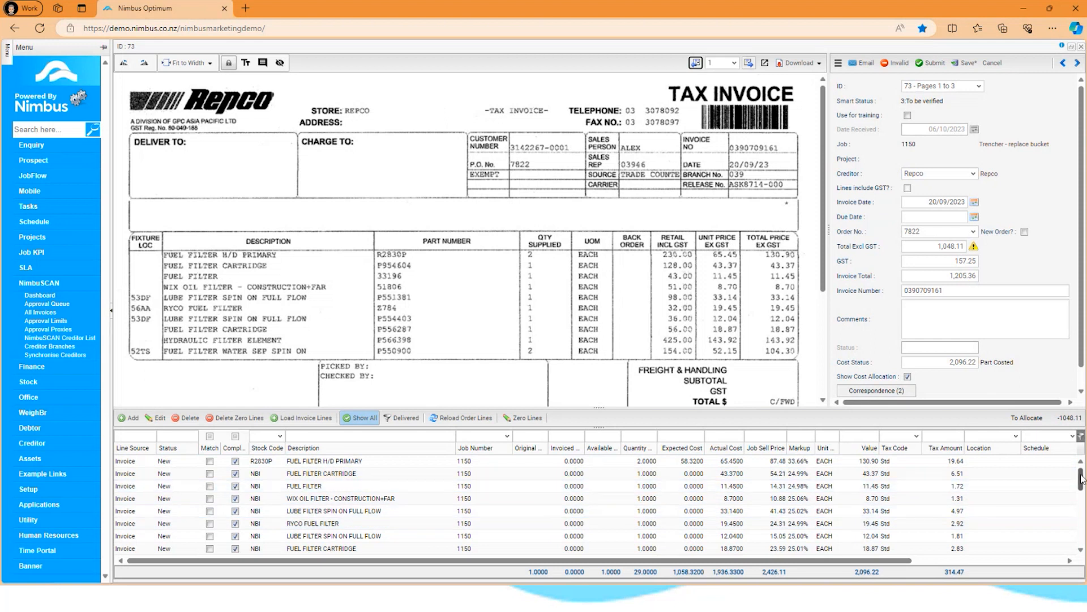
scroll(1073, 547, down, 4)
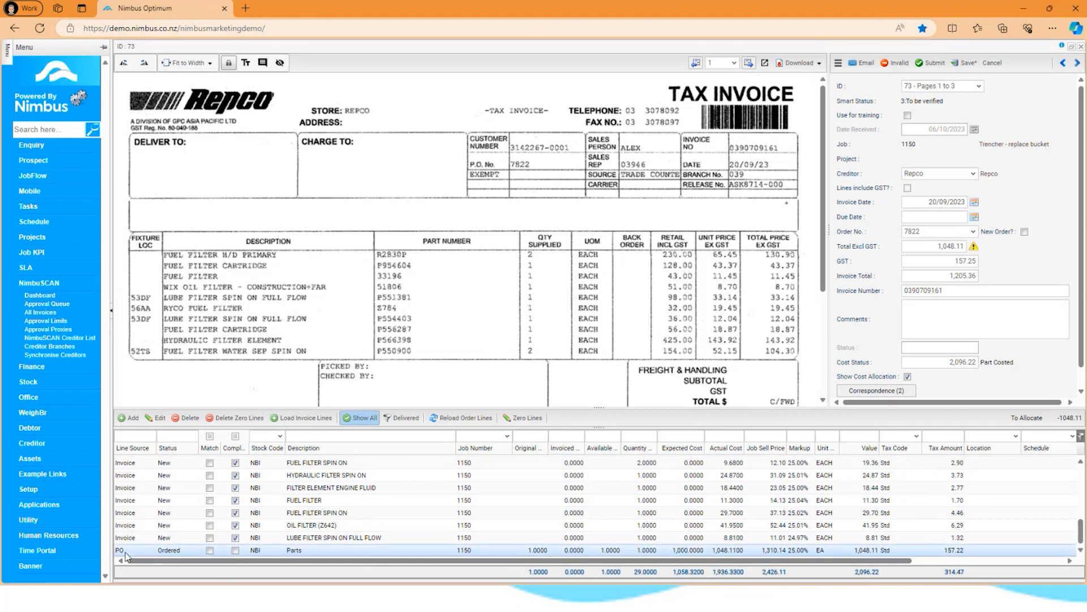
- Zero the quantities of all cost allocation lines and mark the purchase order Parts line as complete
click(524, 418)
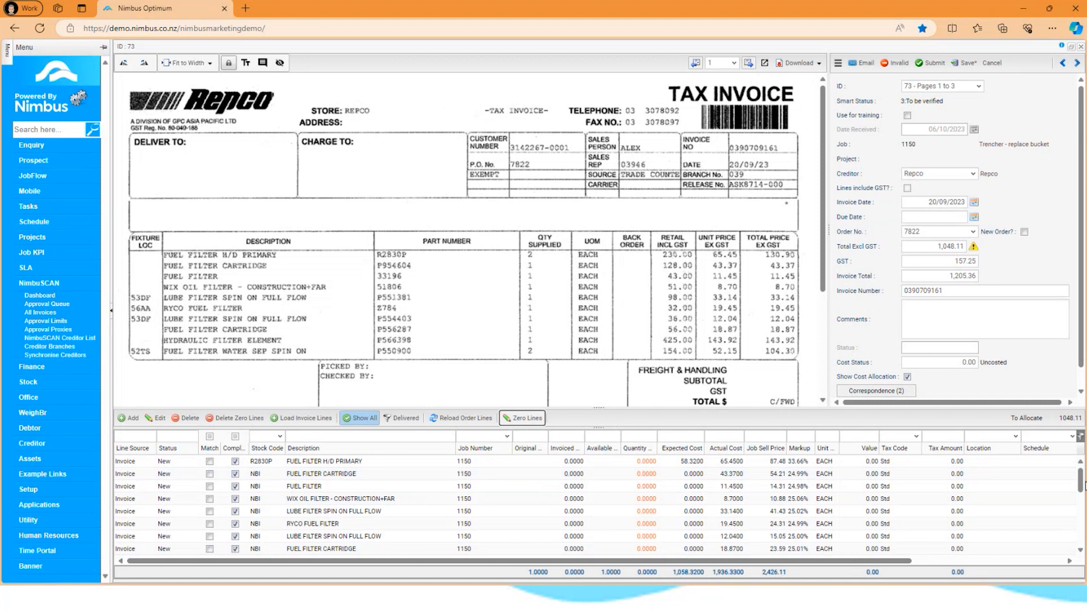
scroll(1083, 485, down, 3)
click(235, 550)
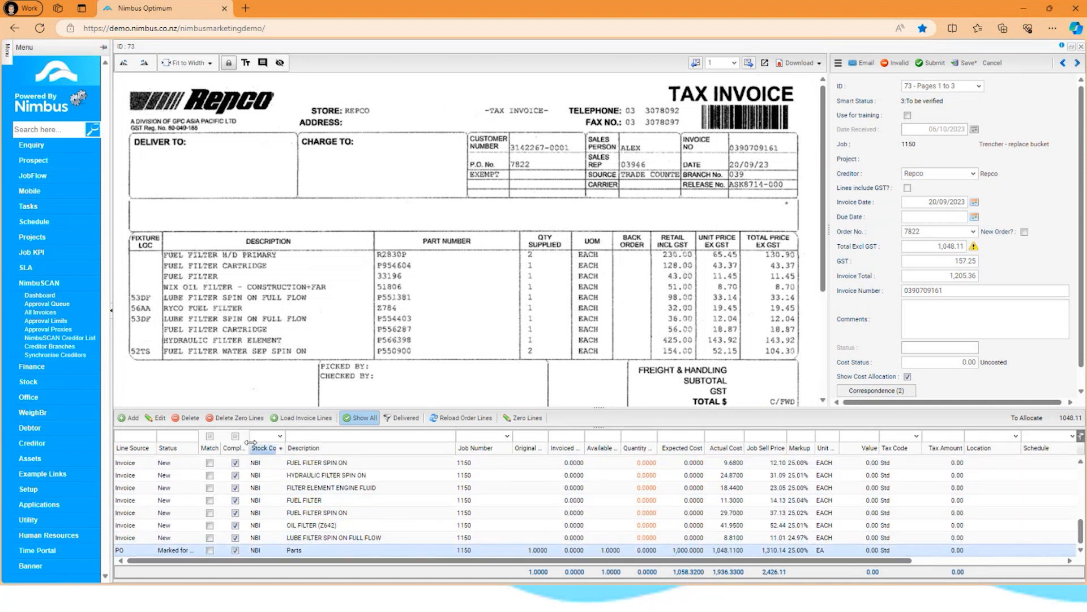
- Load the scanned invoice lines into the cost allocation again and check them down to the purchase order line
click(295, 418)
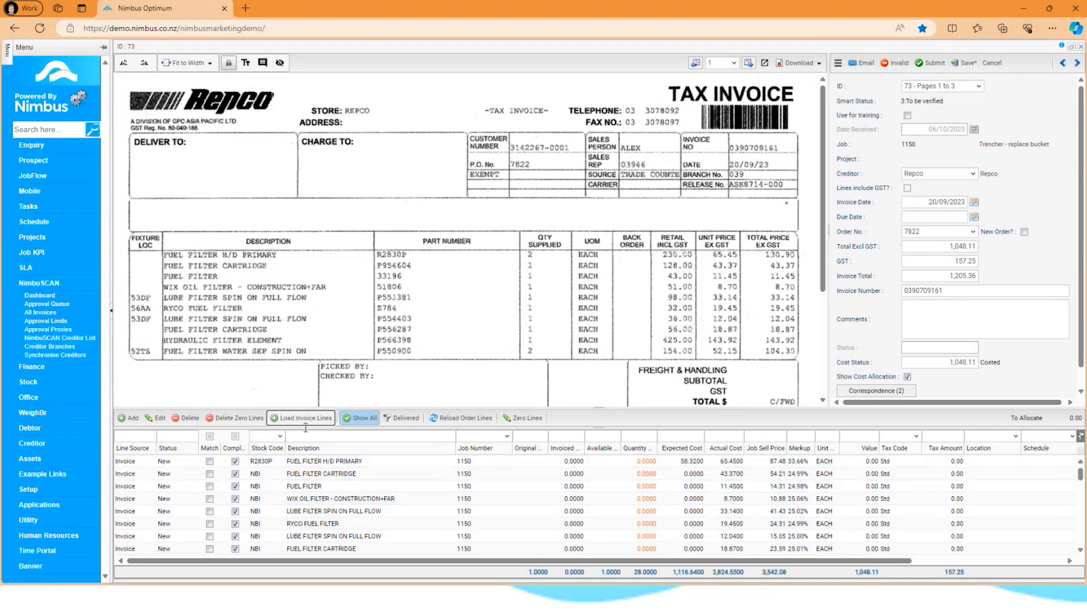
scroll(809, 507, down, 3)
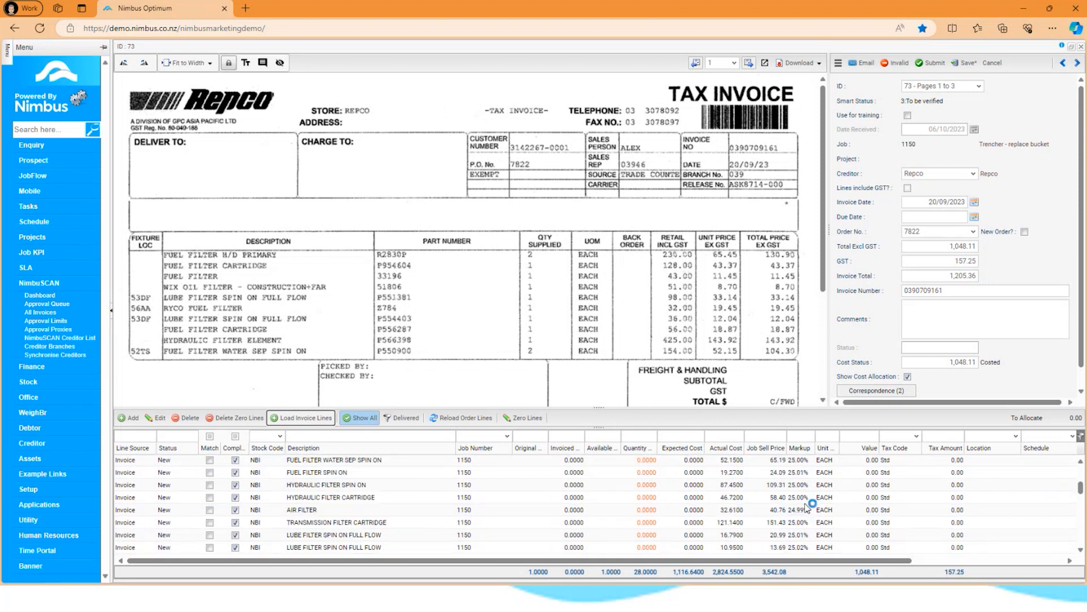
scroll(809, 507, down, 3)
scroll(808, 507, down, 2)
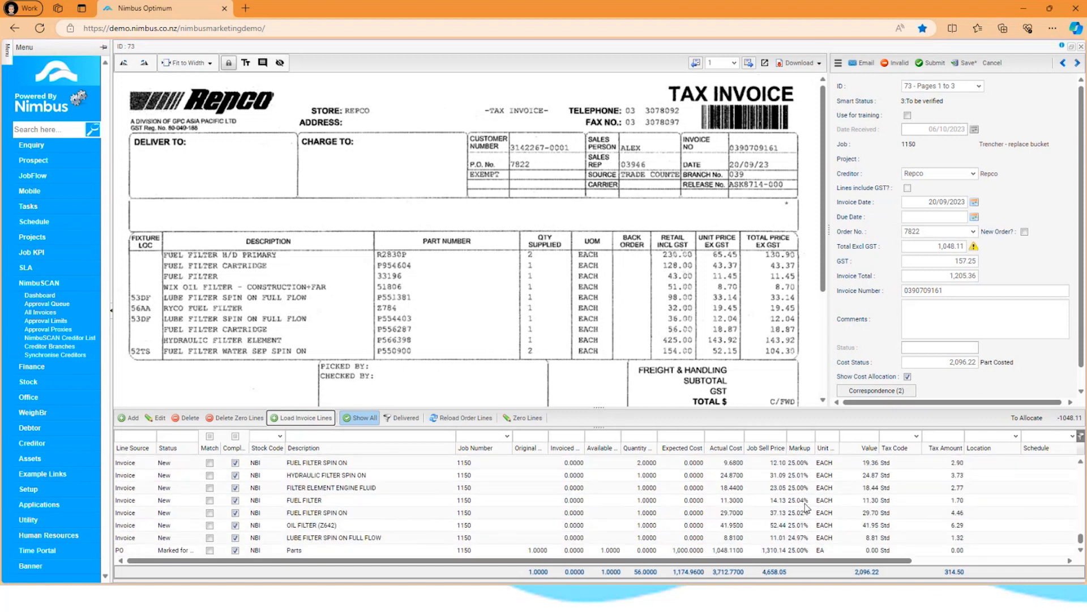
click(687, 552)
click(687, 552)
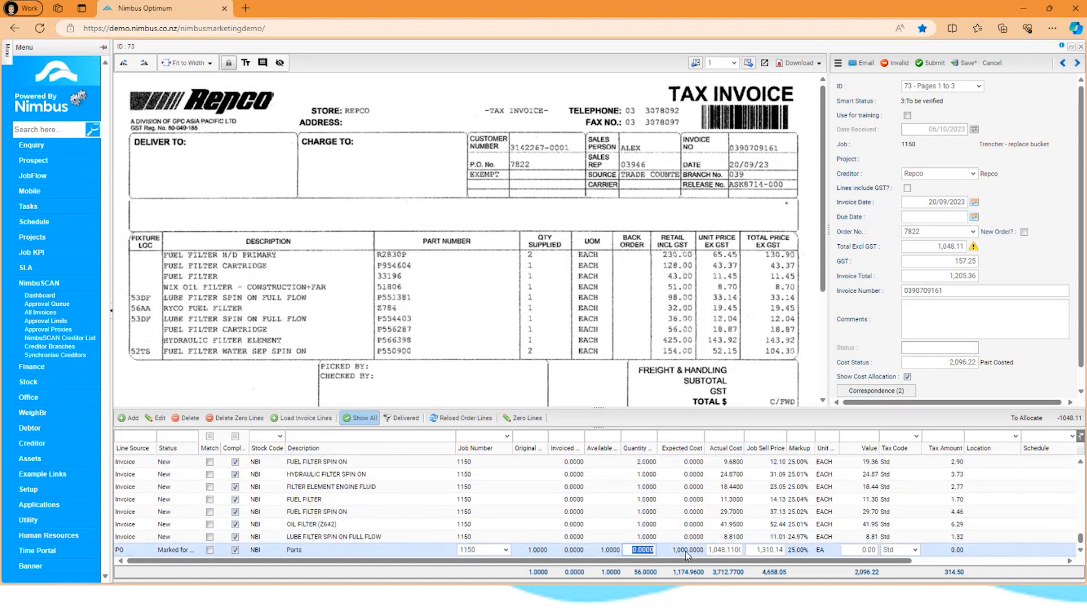
click(609, 553)
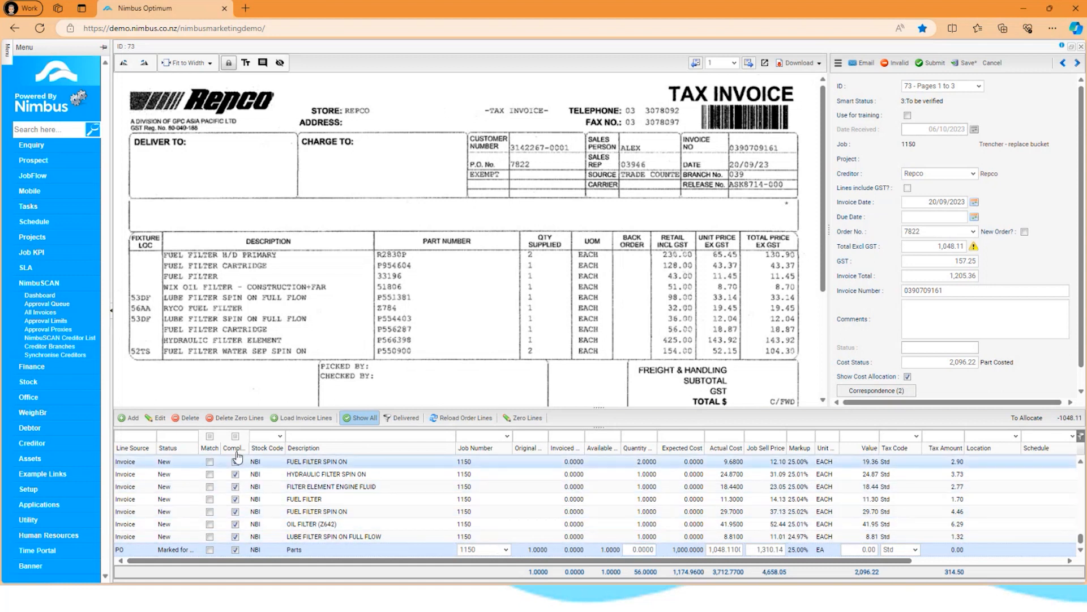
click(187, 422)
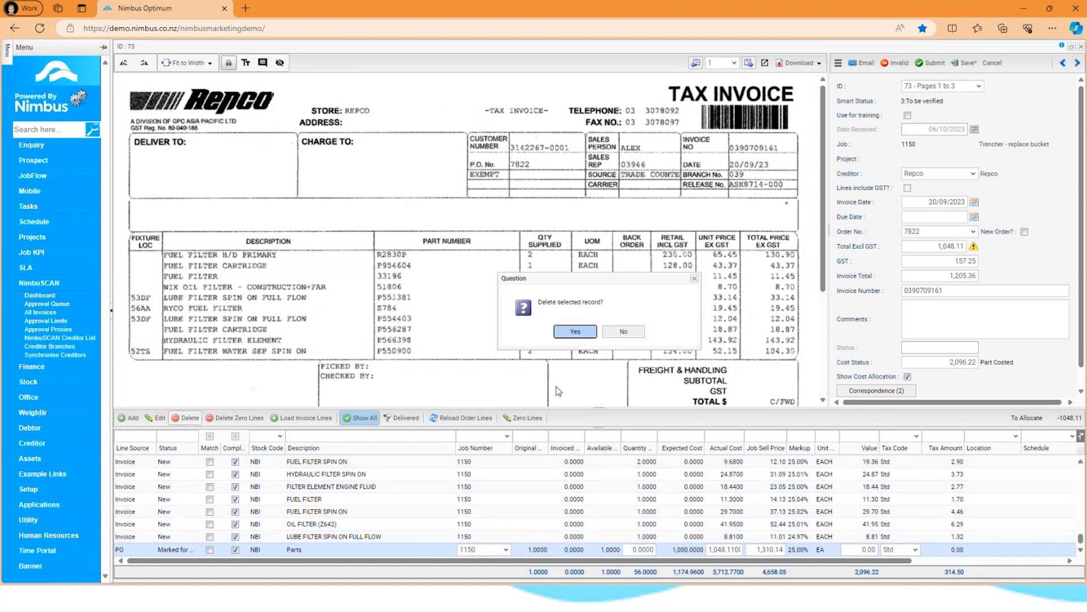
click(623, 332)
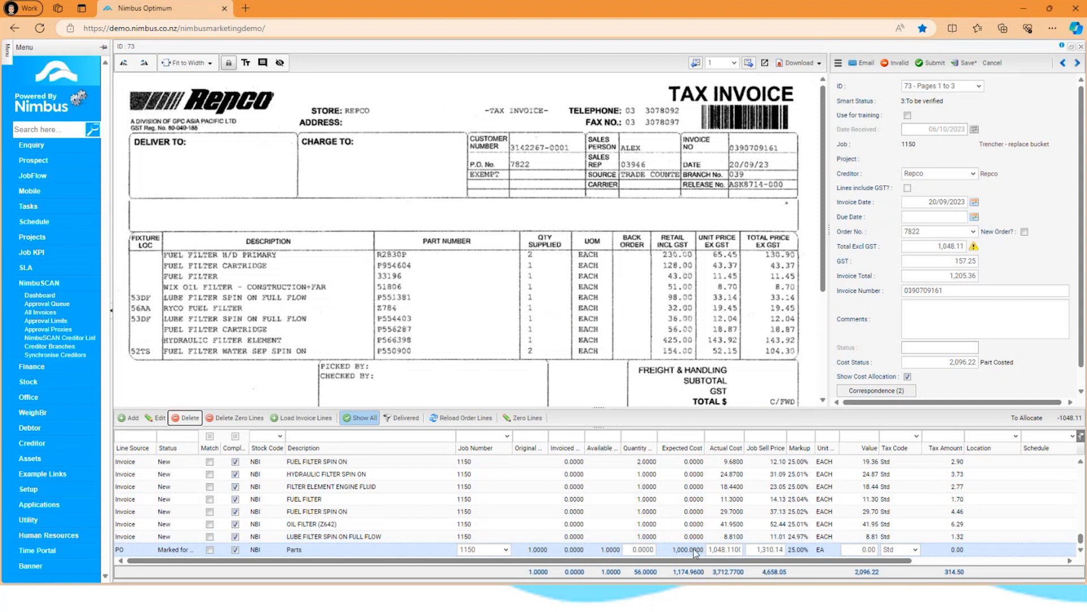
- Set the actual cost of the purchase order Parts line to 0
click(710, 548)
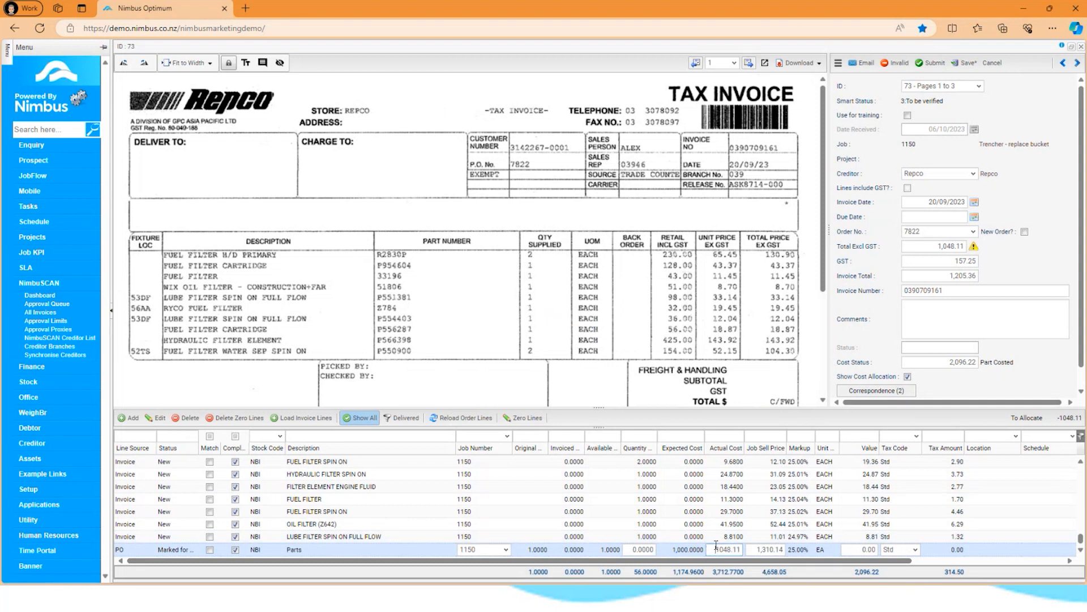
click(759, 550)
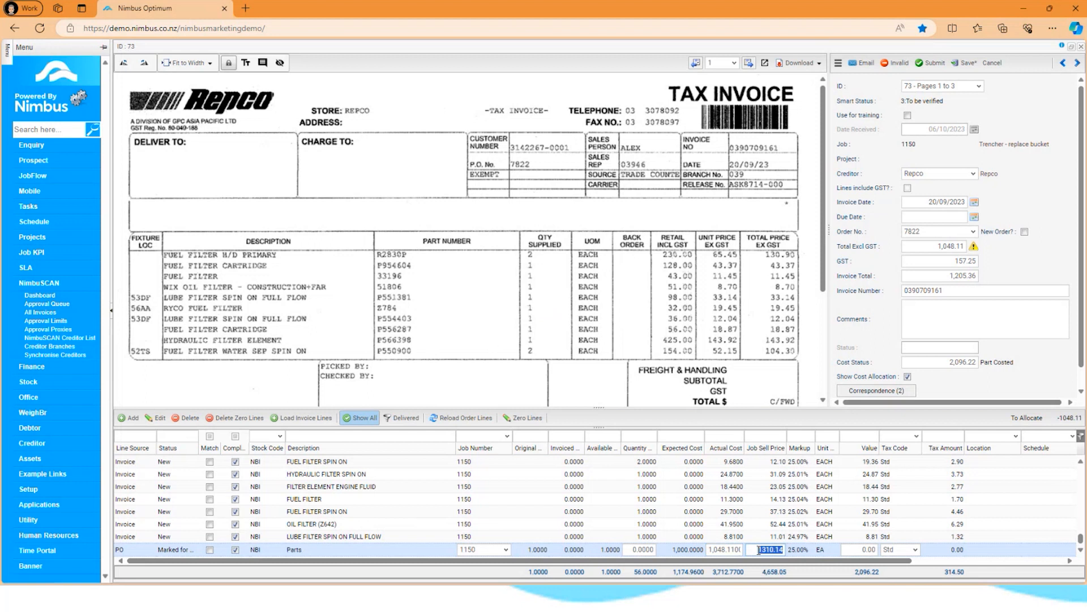
click(710, 549)
text(00)
drag(710, 550, 749, 551)
text(00)
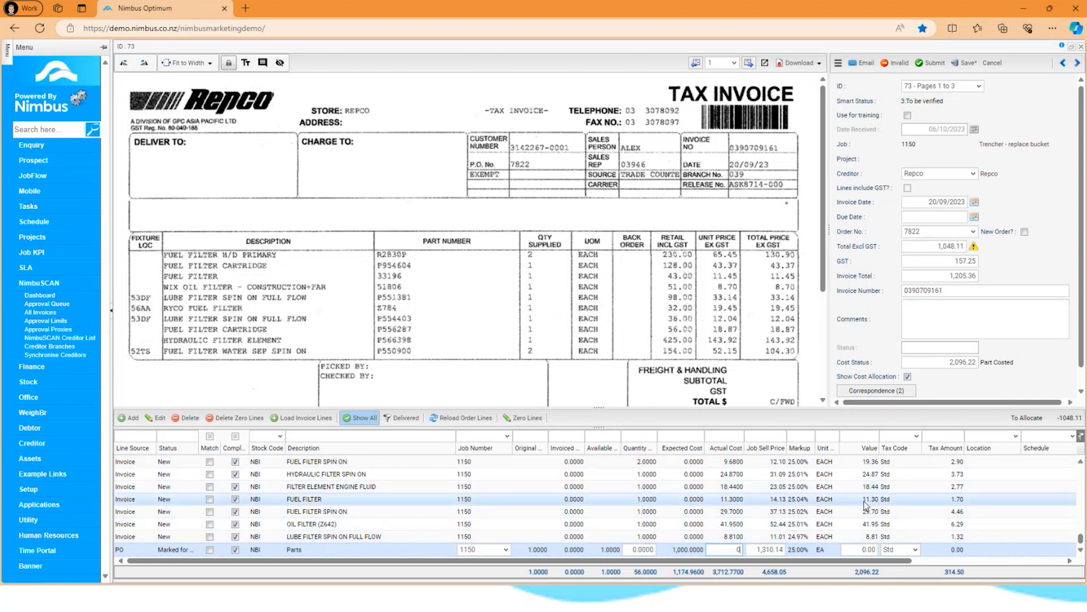
key(Tab)
key(Tab)
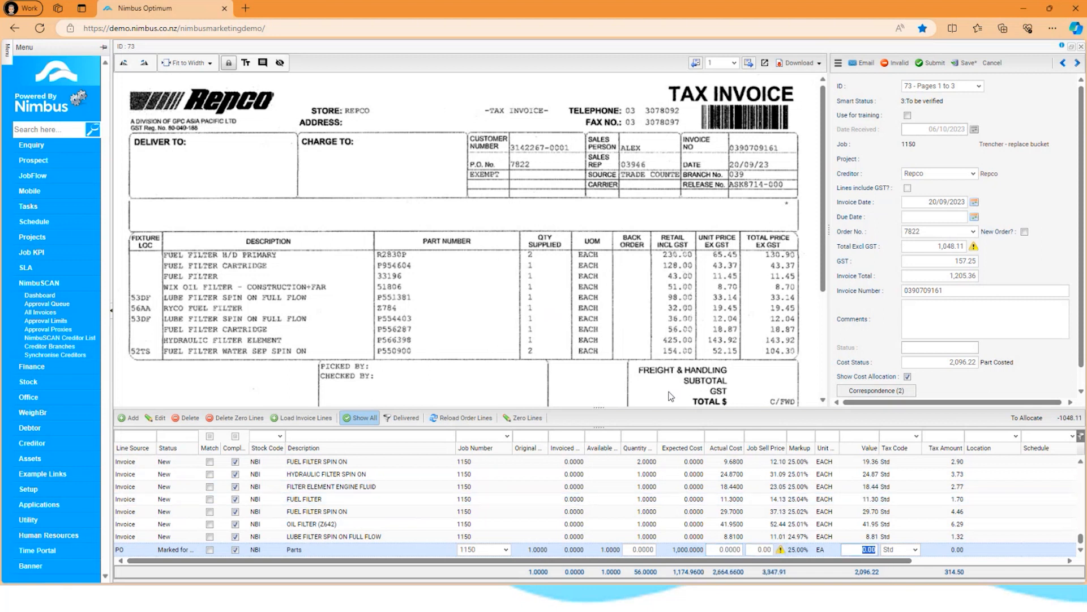
- Save the invoice without splitting it
click(968, 63)
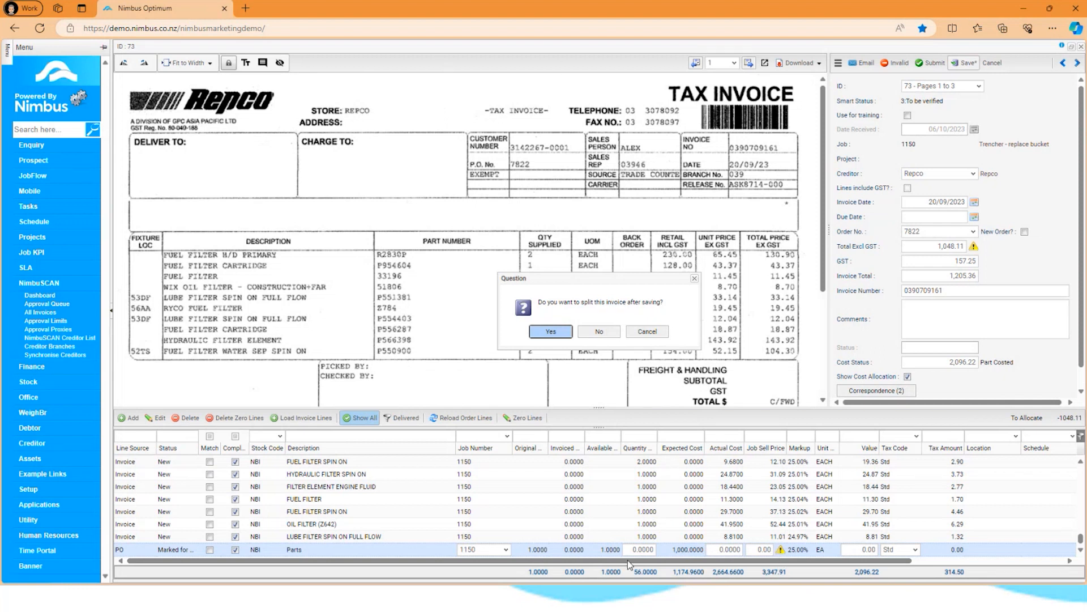
double_click(201, 3)
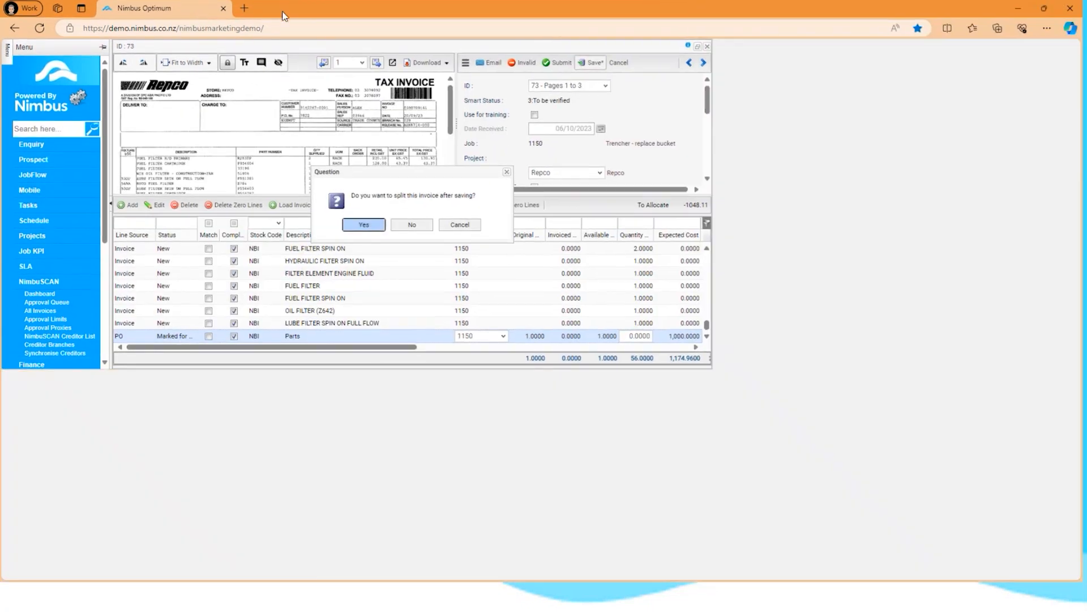
double_click(282, 11)
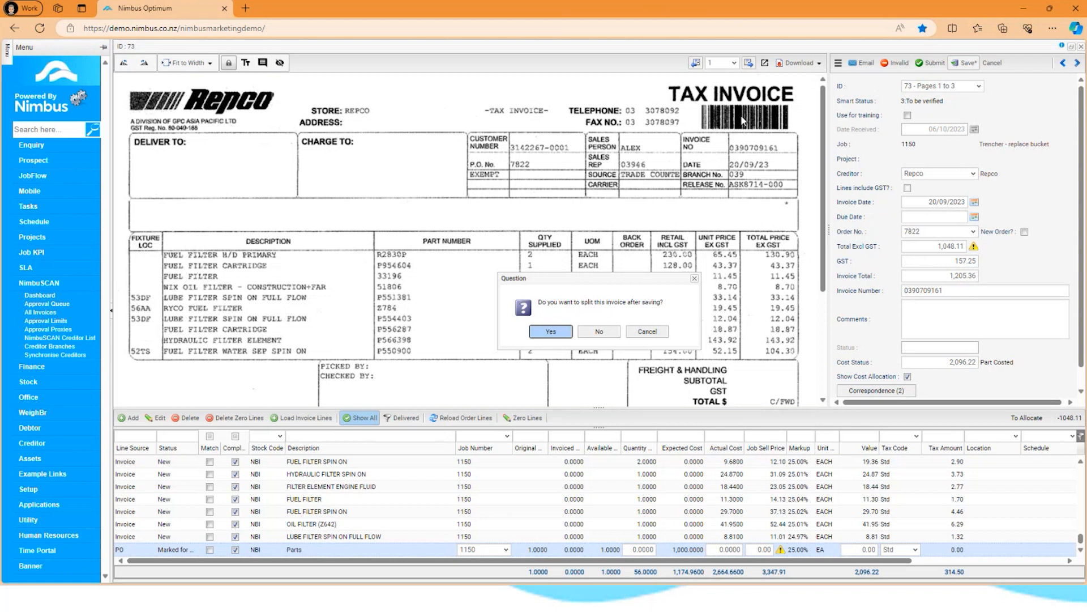
click(602, 337)
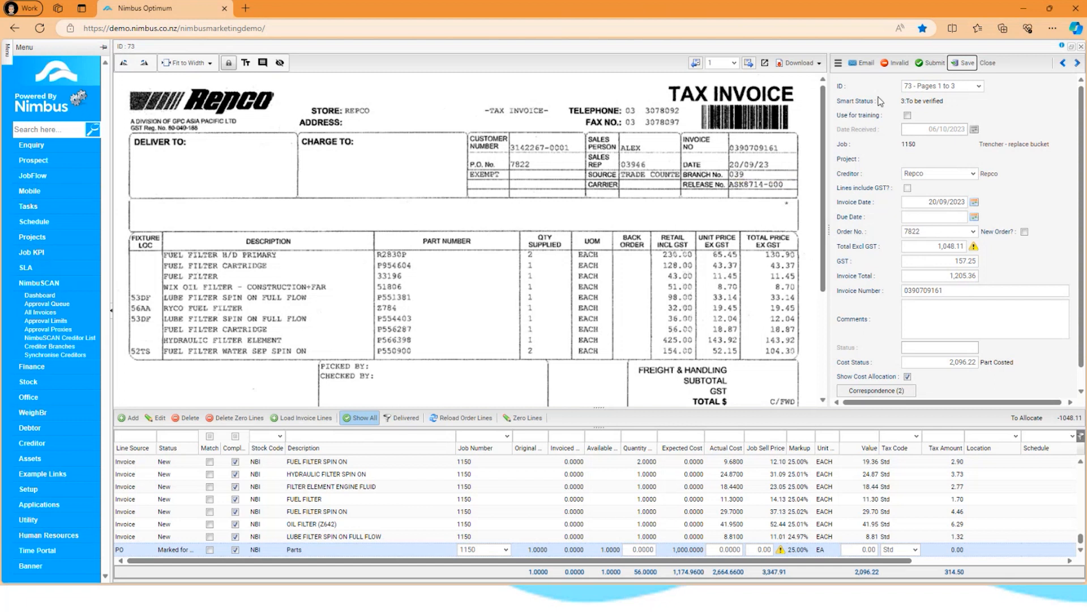
- Try to submit invoice 73 without splitting it
click(932, 64)
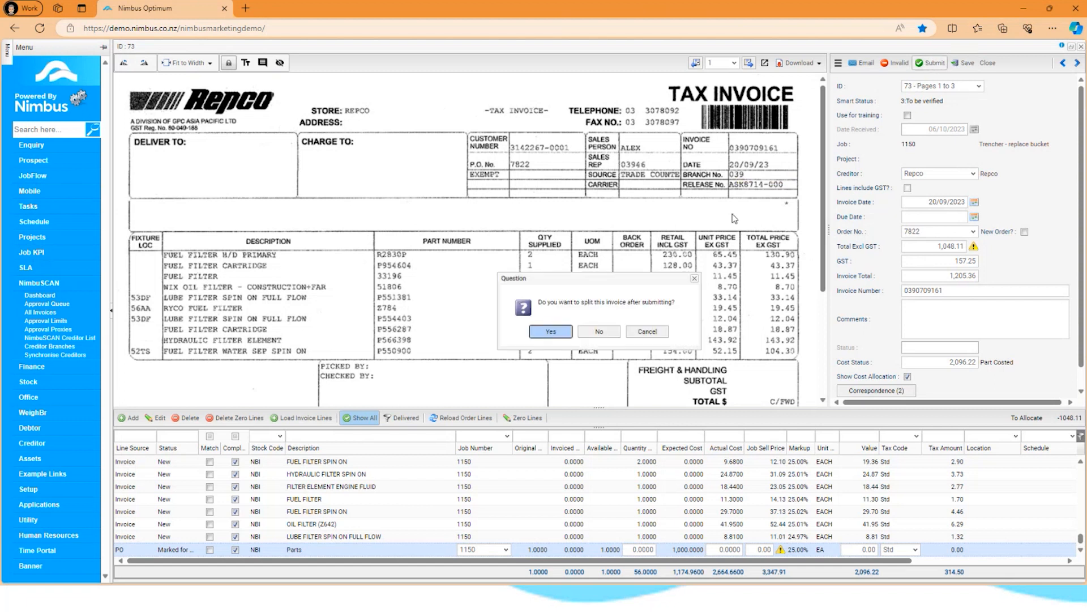
click(611, 335)
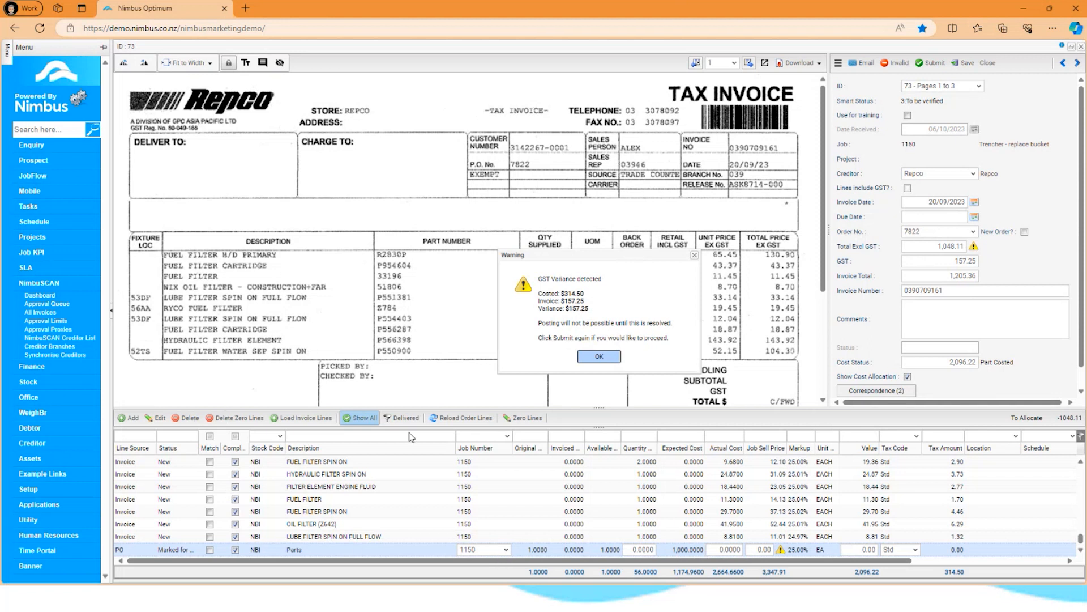
click(606, 357)
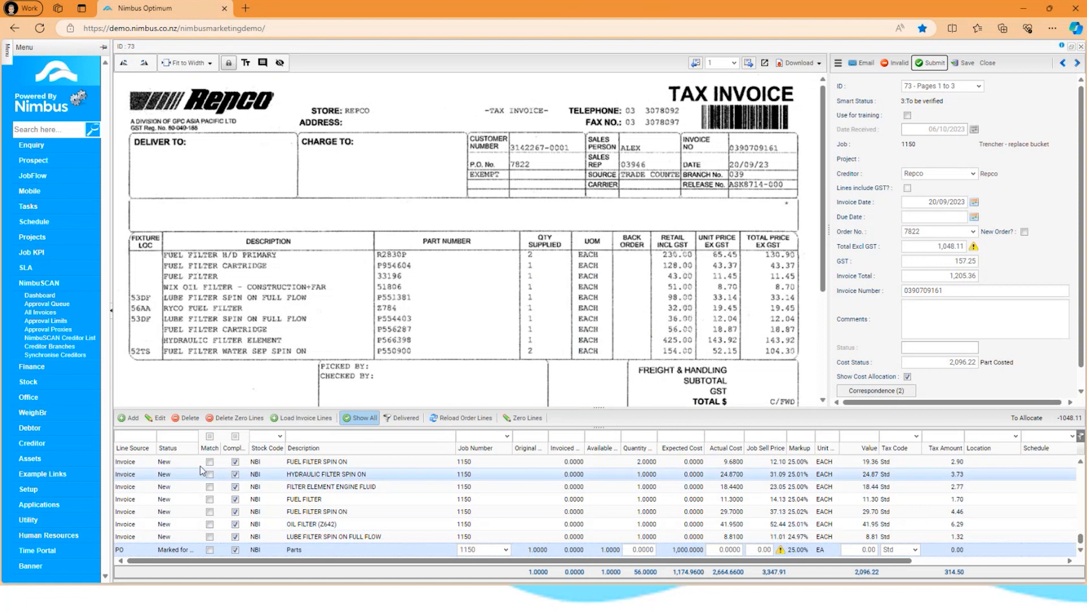
- Delete the purchase order Parts line from the cost allocation and save the invoice without splitting it
click(189, 418)
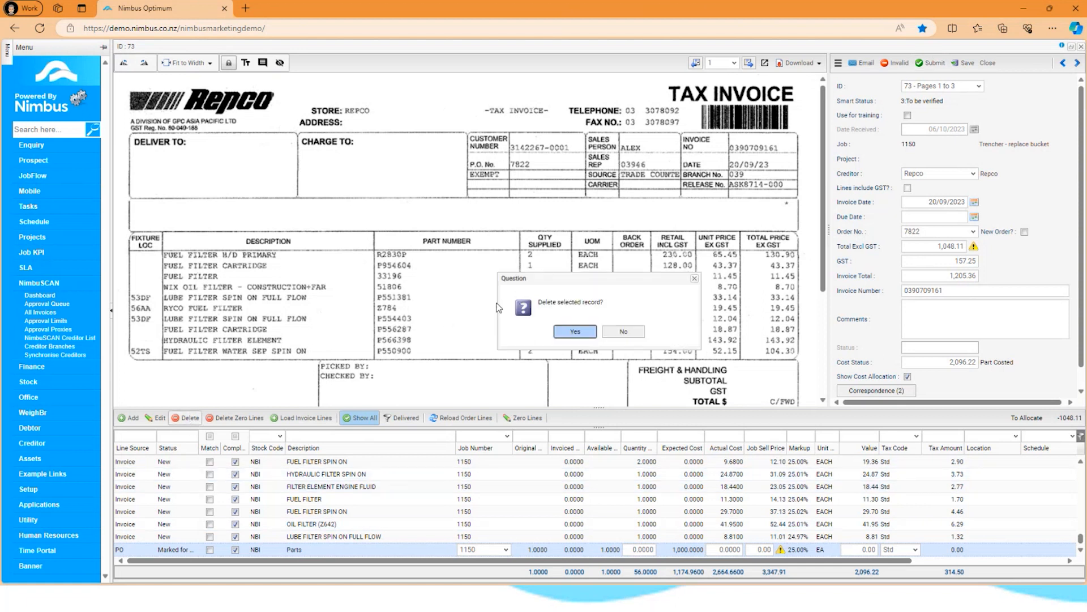
click(576, 333)
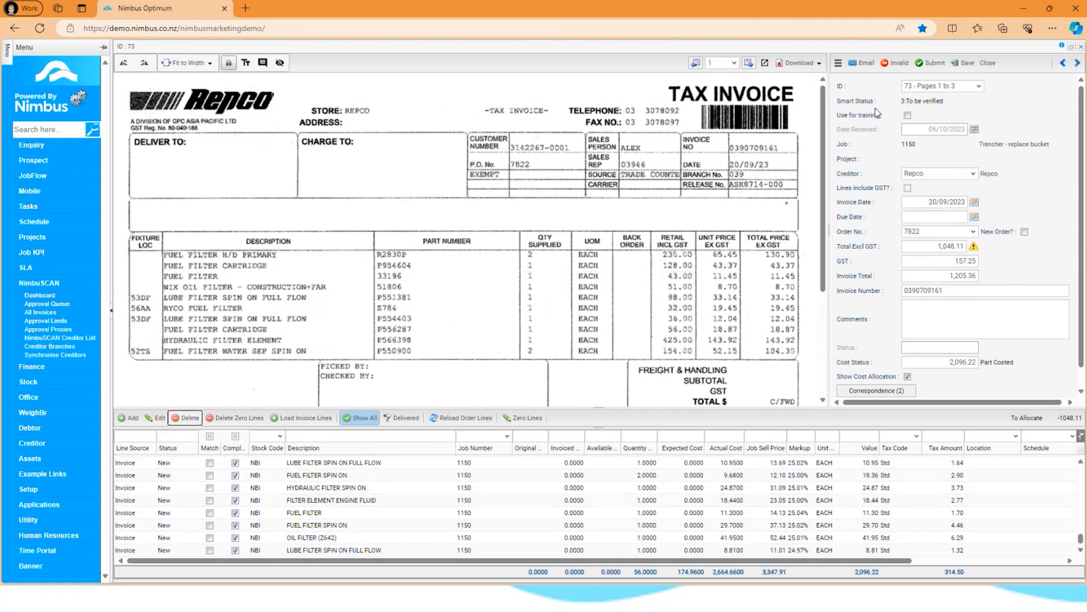
click(968, 65)
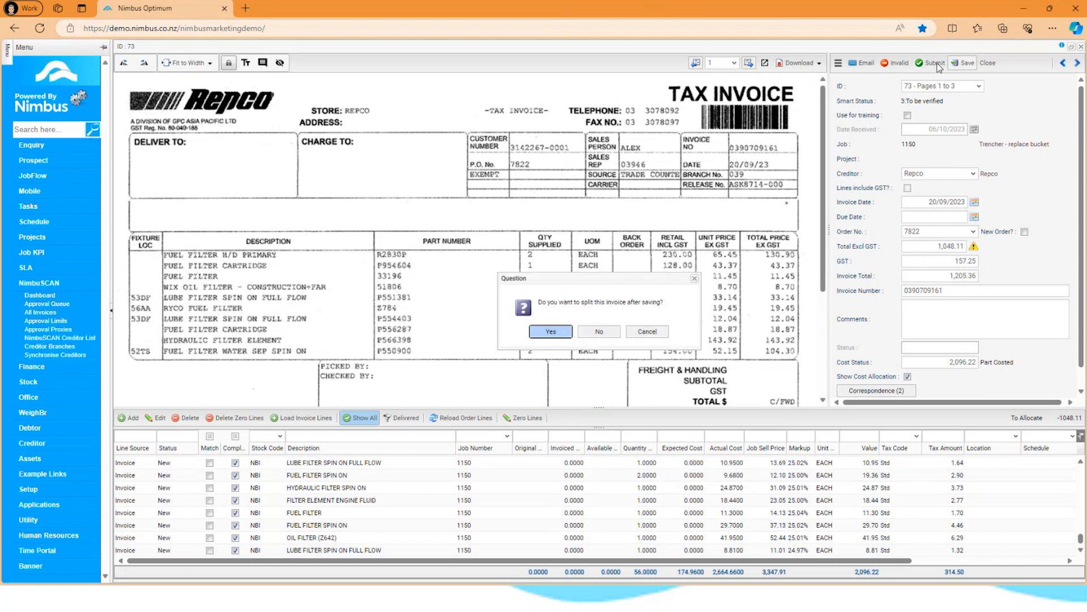
click(604, 334)
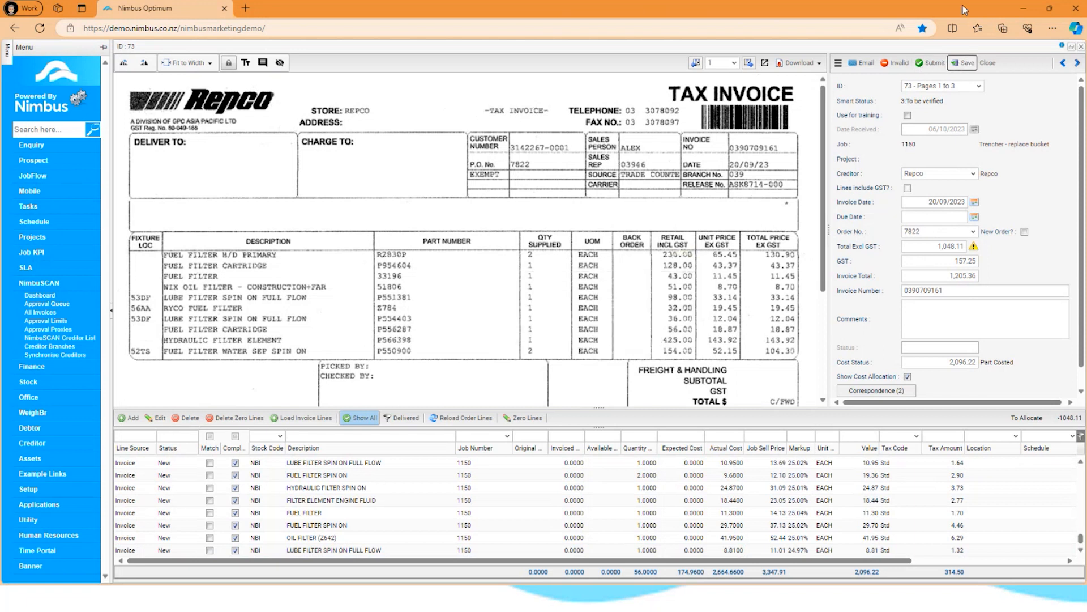
- Try to submit the invoice again, declining the split
click(933, 64)
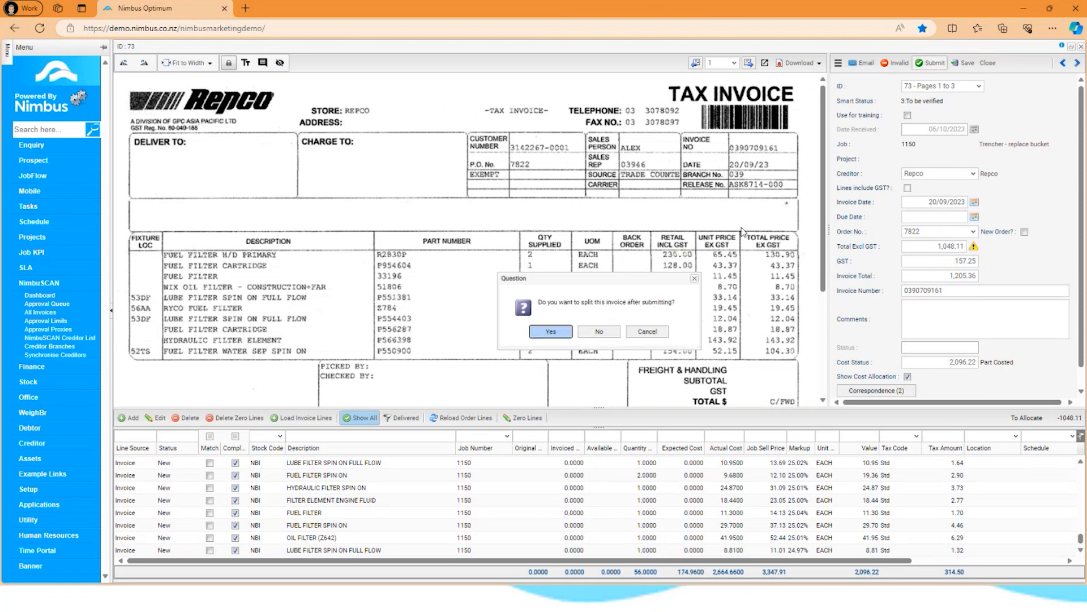
click(598, 333)
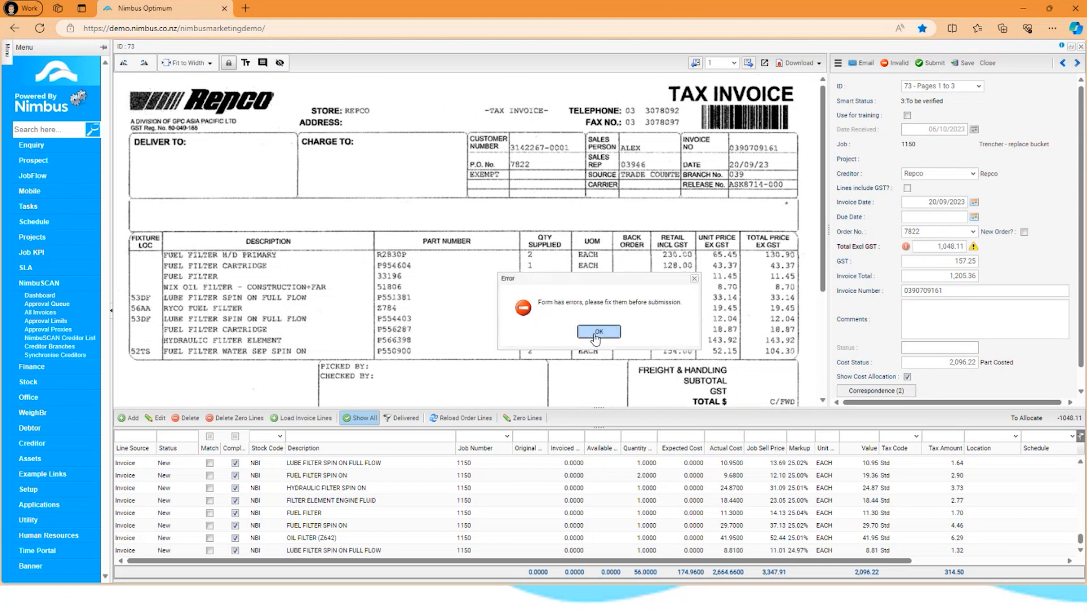
click(596, 336)
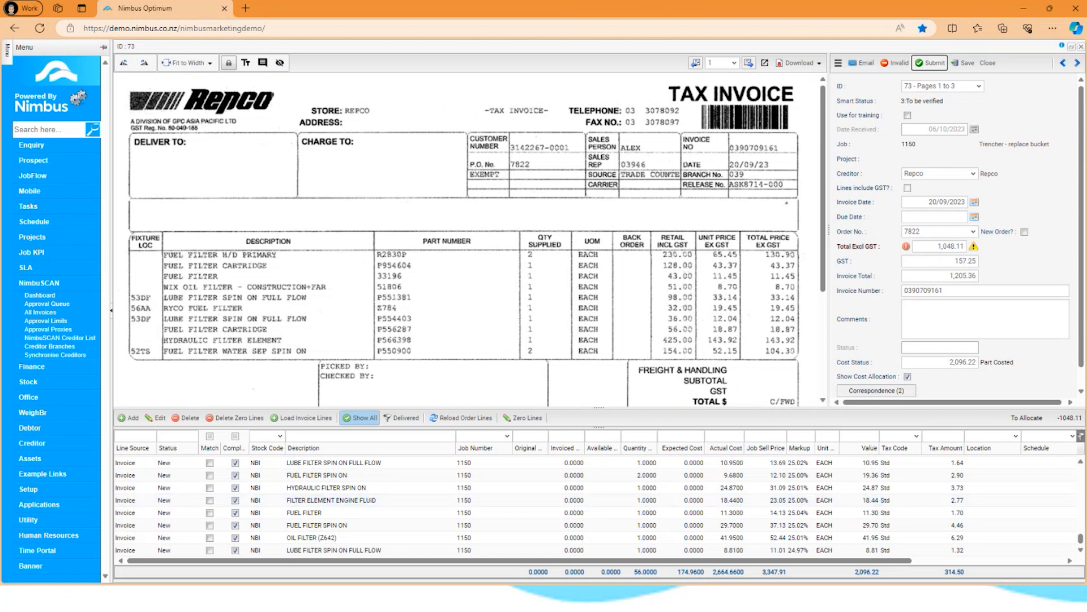
- Clear the cost allocation by zeroing all lines and deleting the zero lines, and load the scanned invoice lines afresh
scroll(1081, 532, down, 3)
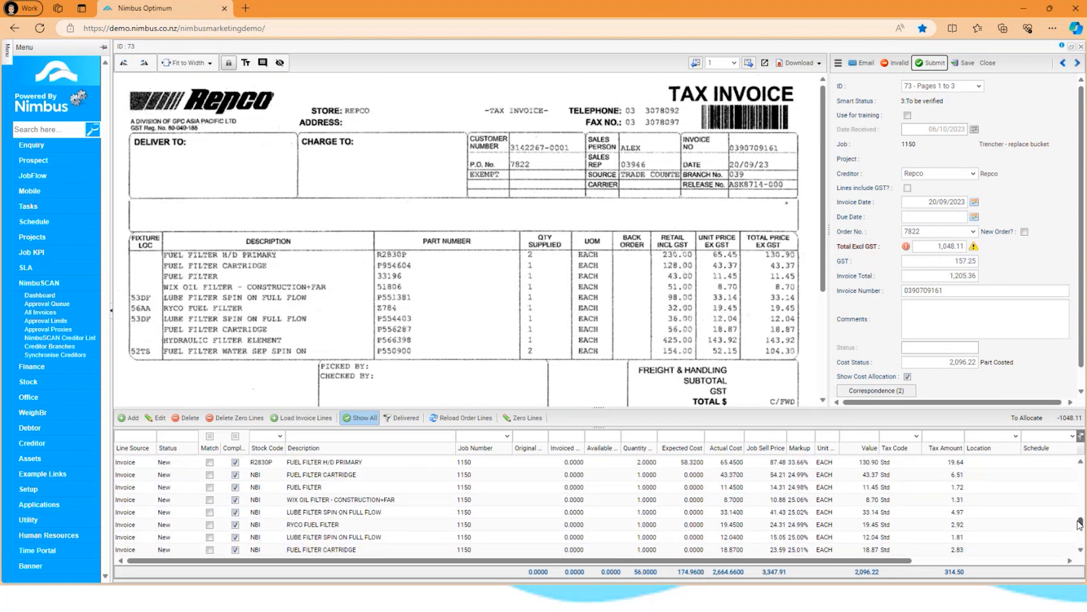
scroll(1080, 520, down, 3)
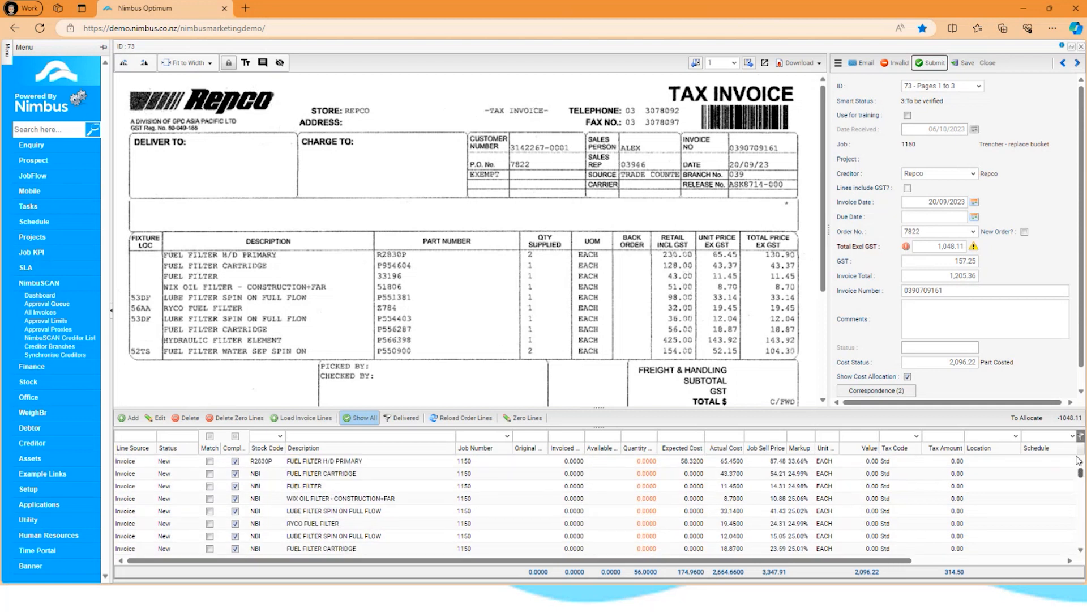
scroll(1080, 510, down, 3)
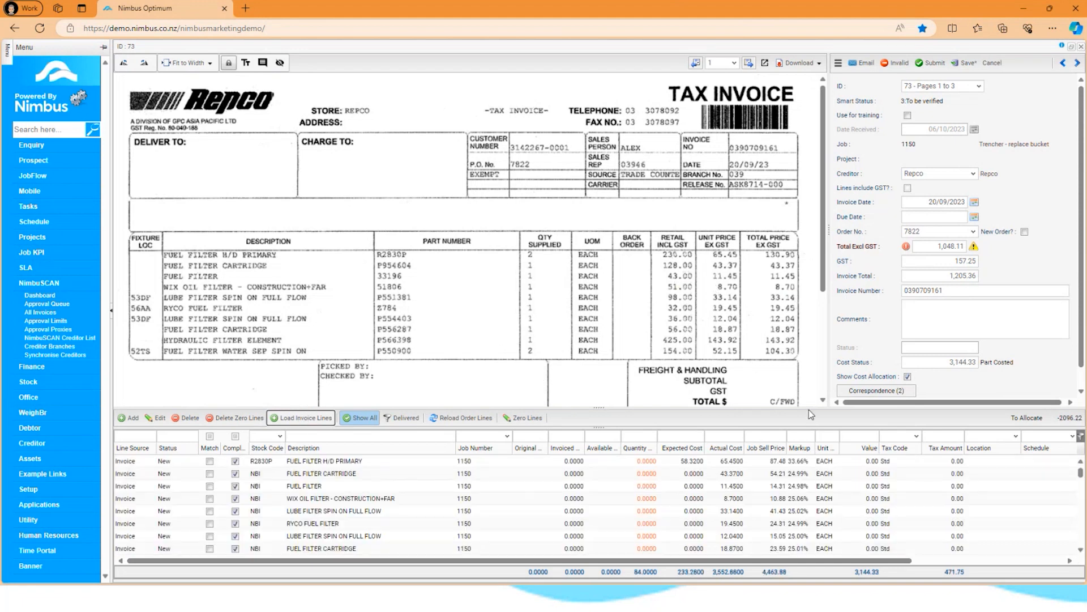
drag(1082, 476, 1064, 401)
click(509, 419)
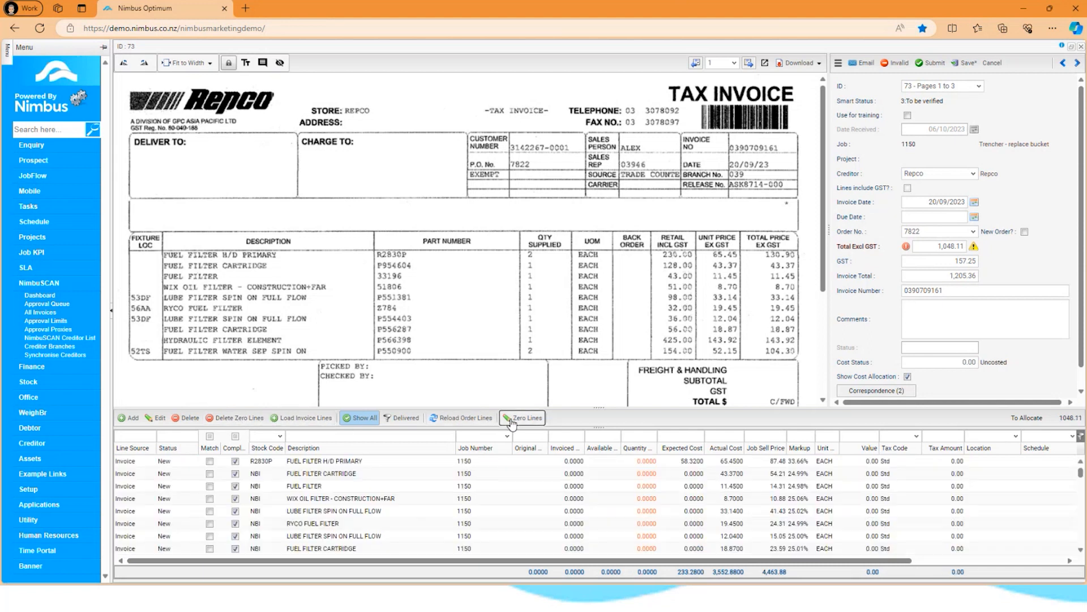
click(250, 421)
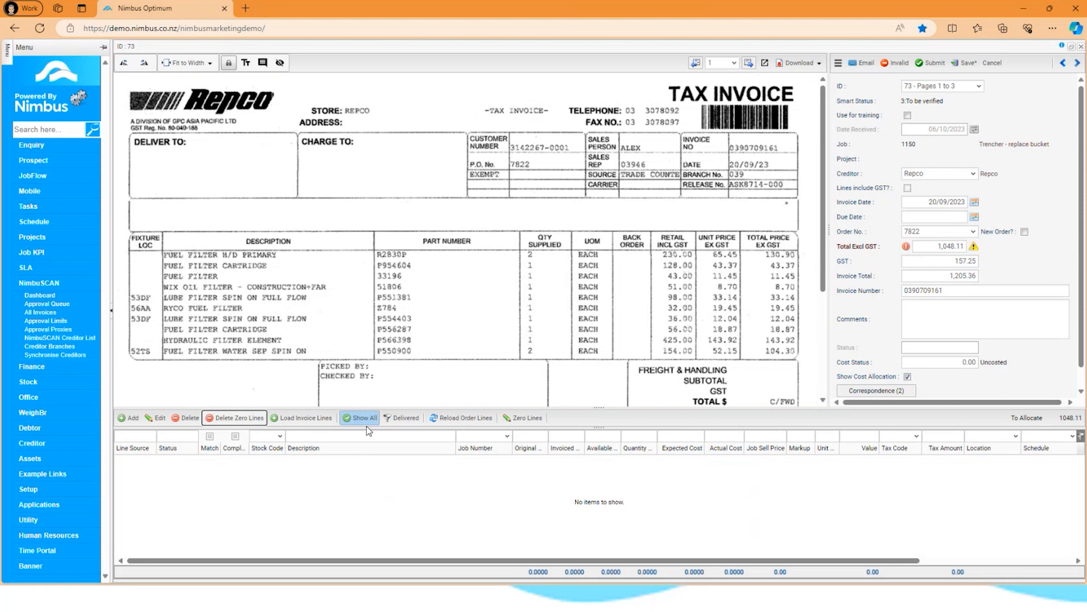
click(326, 425)
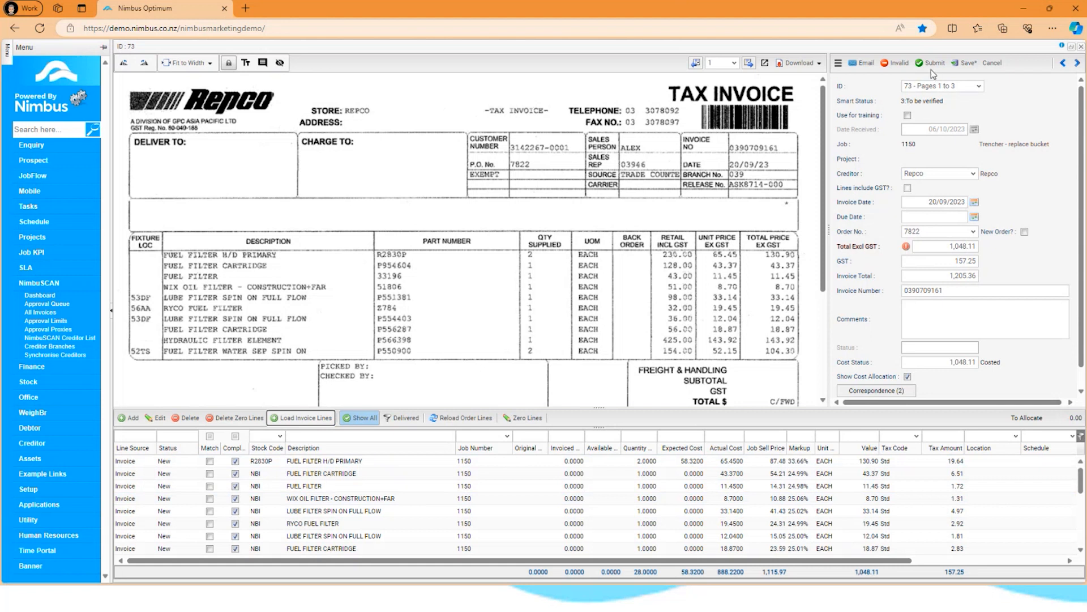
- Save invoice 73 and submit it, declining to split it both times
click(966, 67)
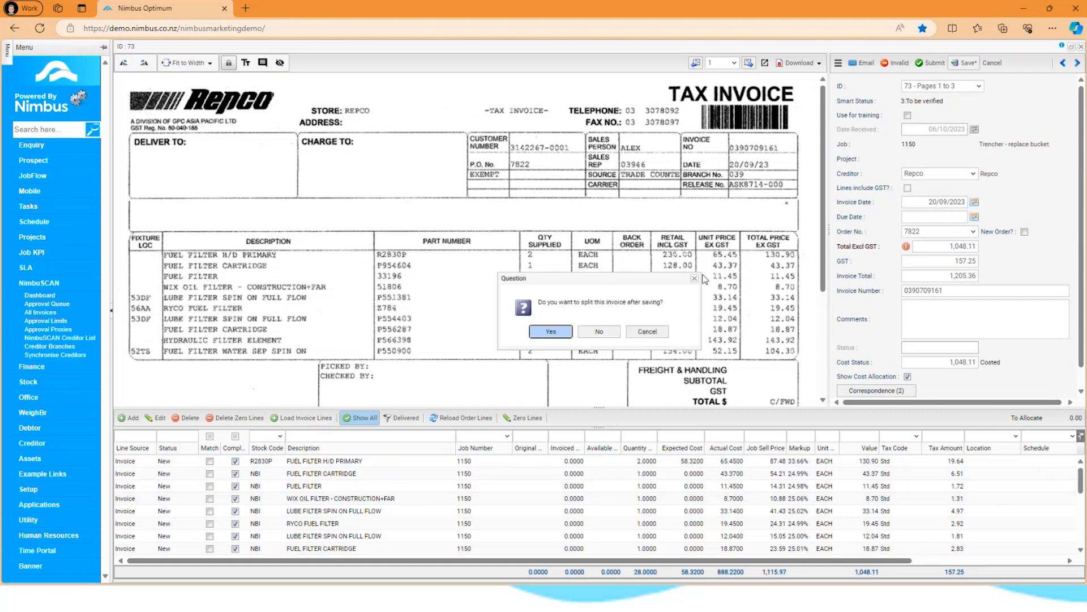
click(599, 332)
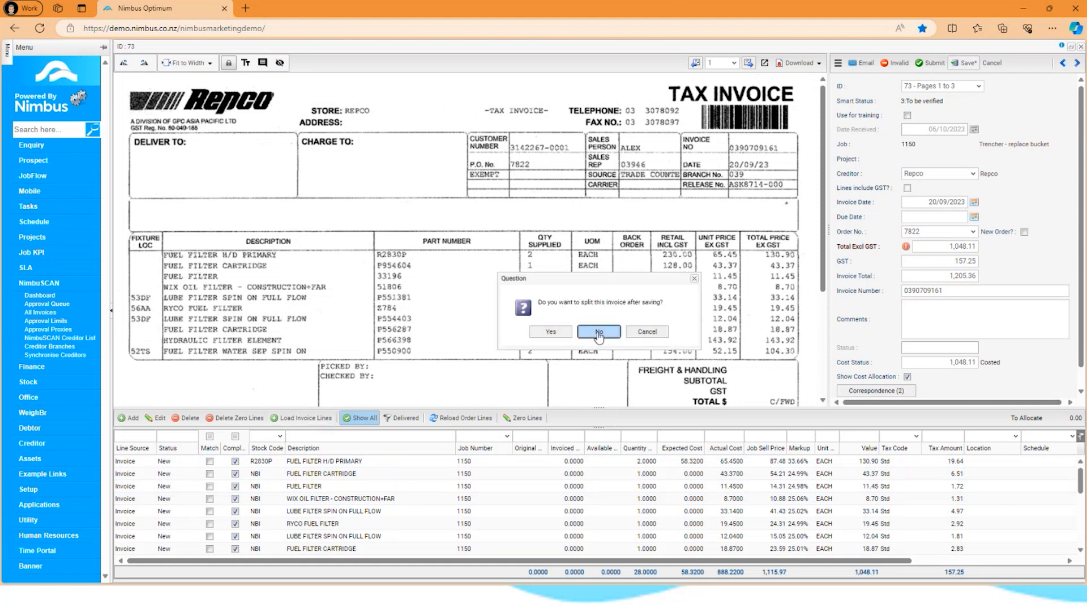
click(930, 64)
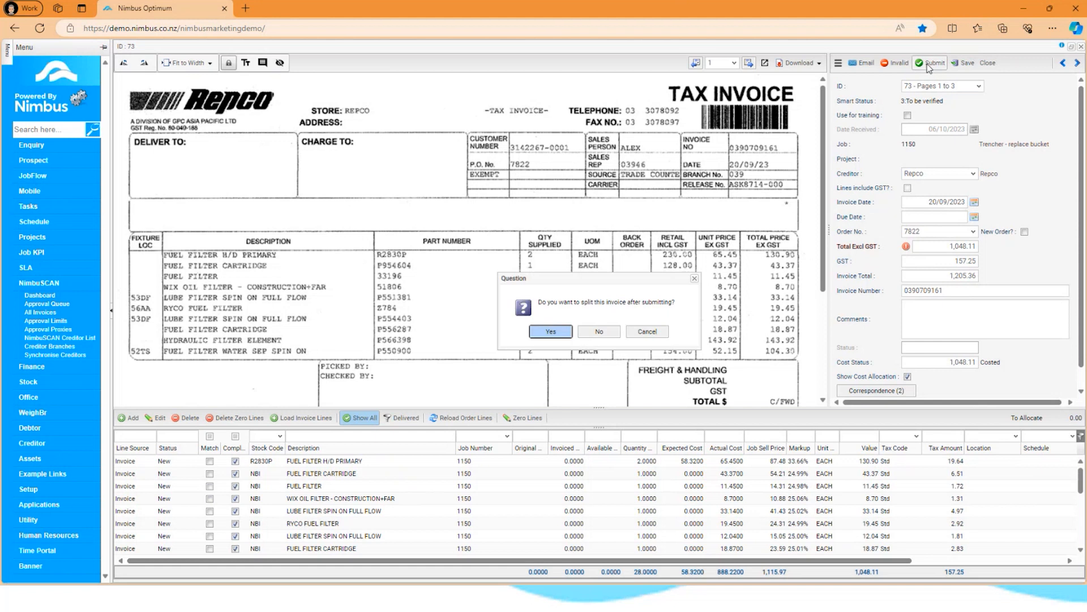
click(594, 338)
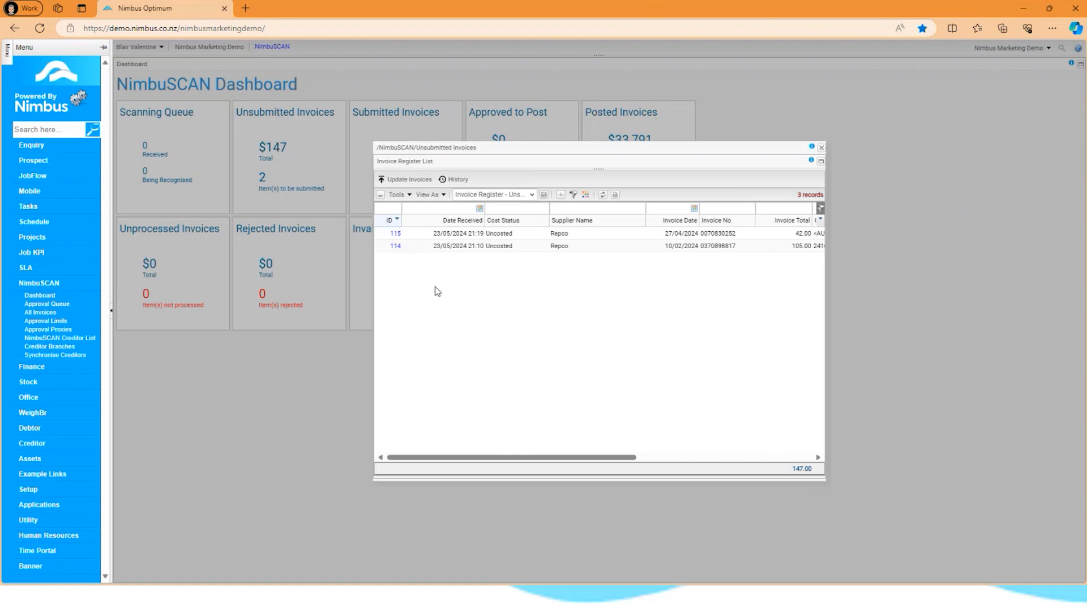
- Open unsubmitted Repco invoice 114 at full size and show its cost allocation
click(396, 245)
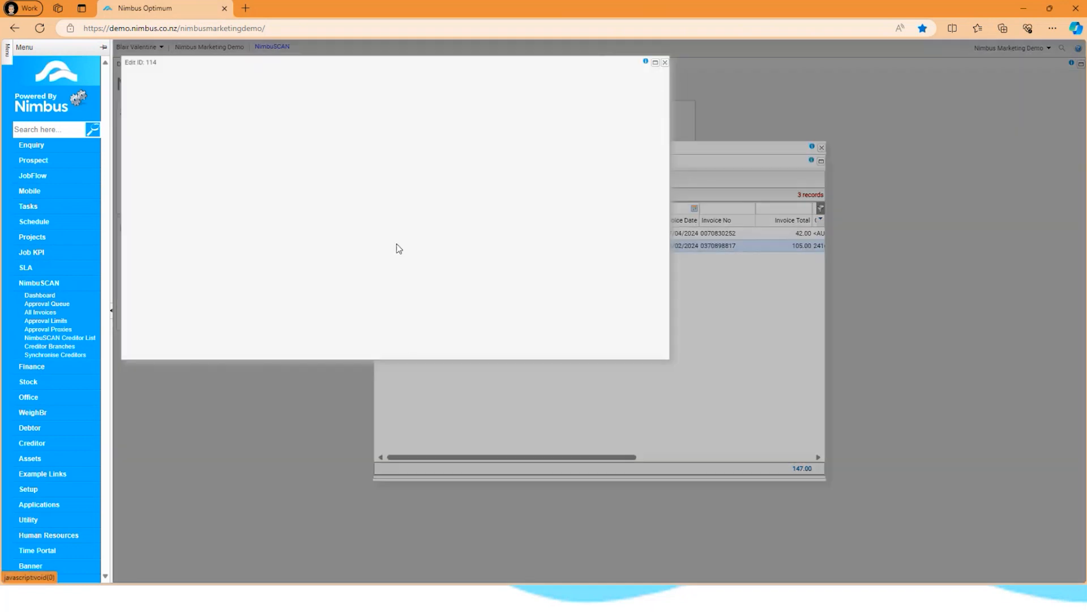
click(656, 63)
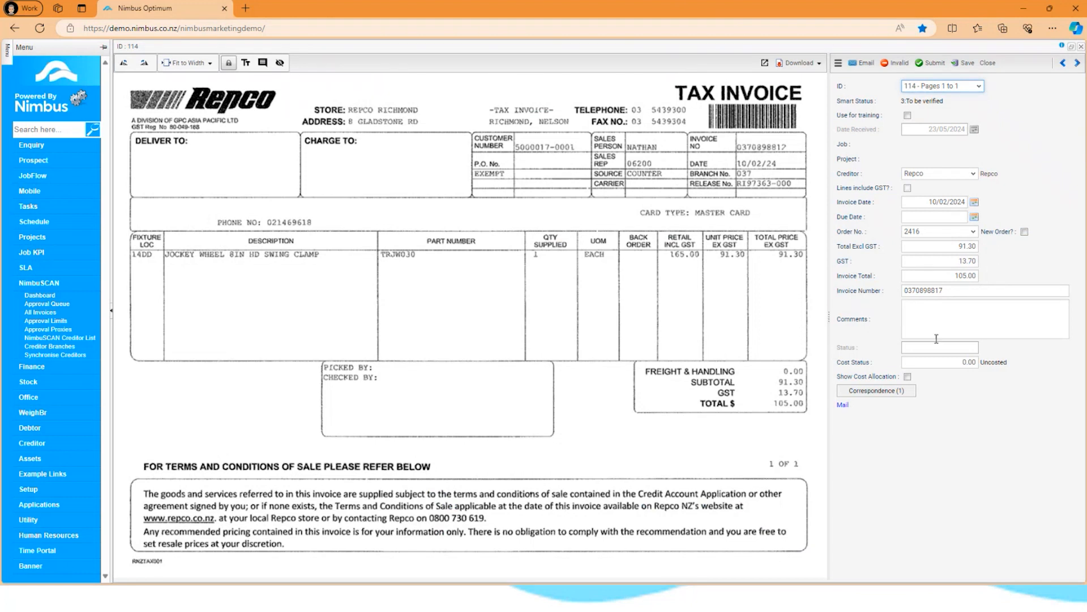
click(908, 378)
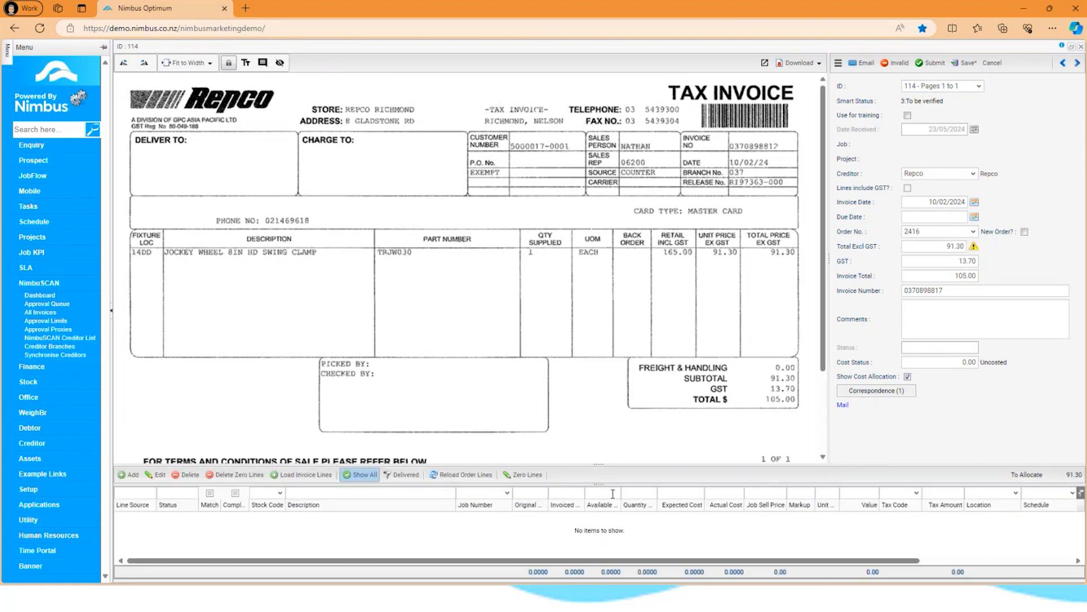
- Match the scanned invoice line to the reloaded JockeyWheel purchase order line and submit invoice 114
click(473, 479)
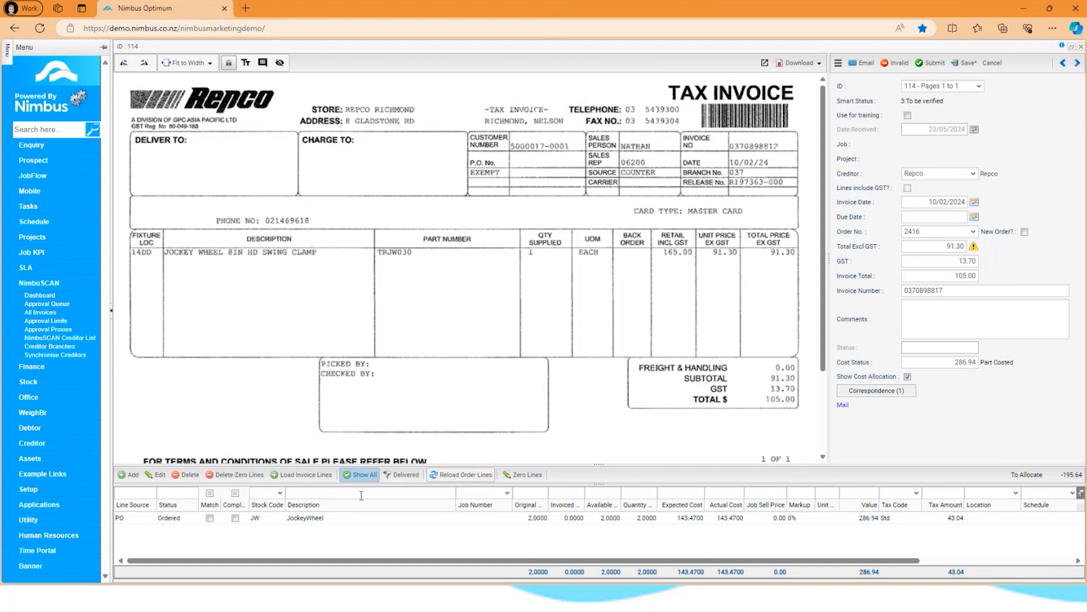
click(307, 475)
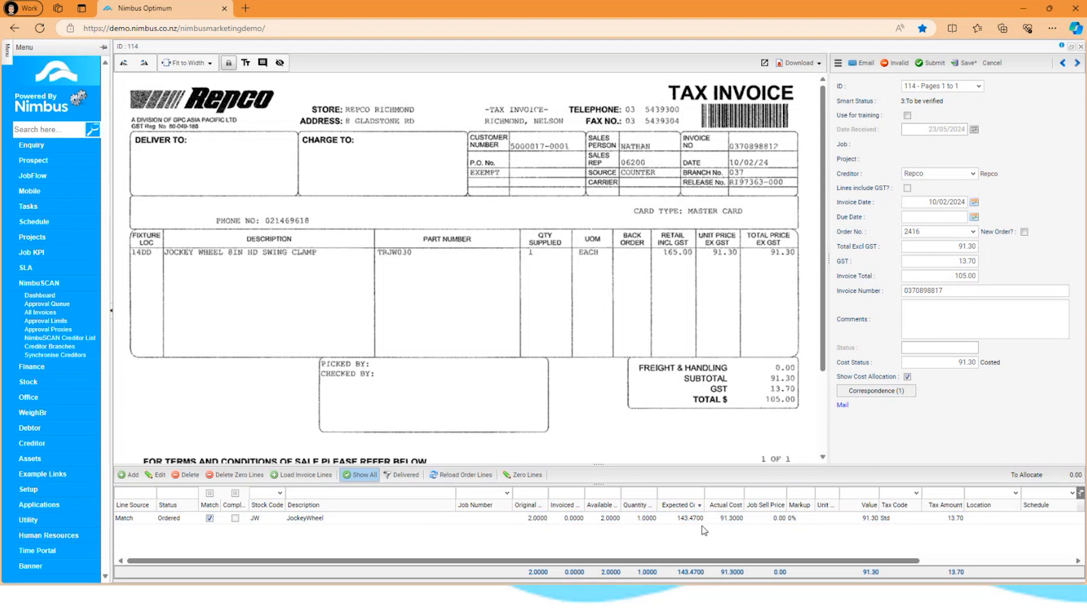
click(933, 64)
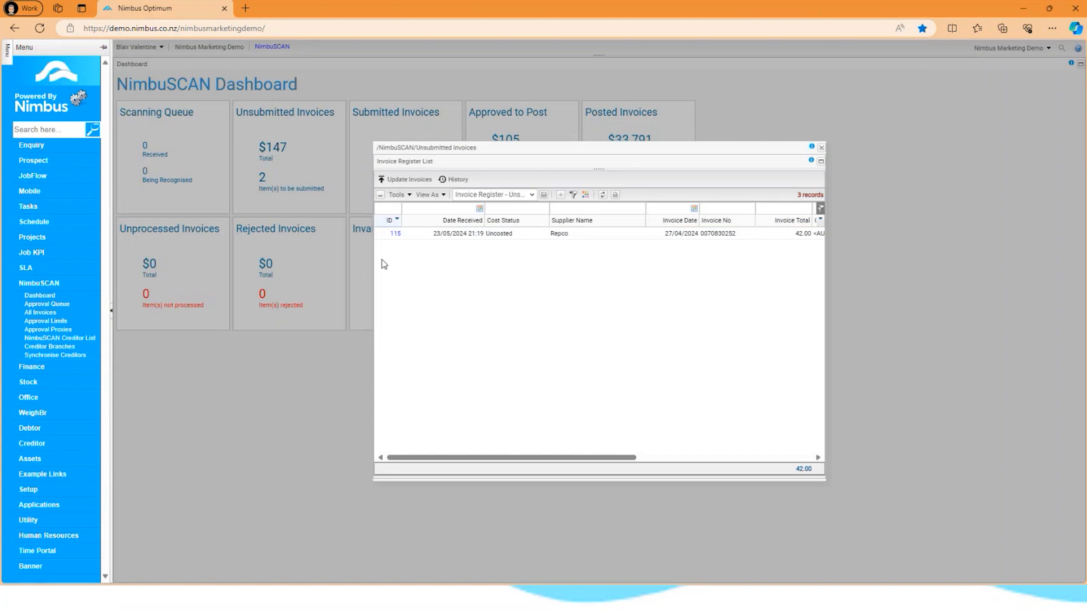
- Open unsubmitted Repco invoice 115 at full size and switch its New Order option off and on again
click(395, 234)
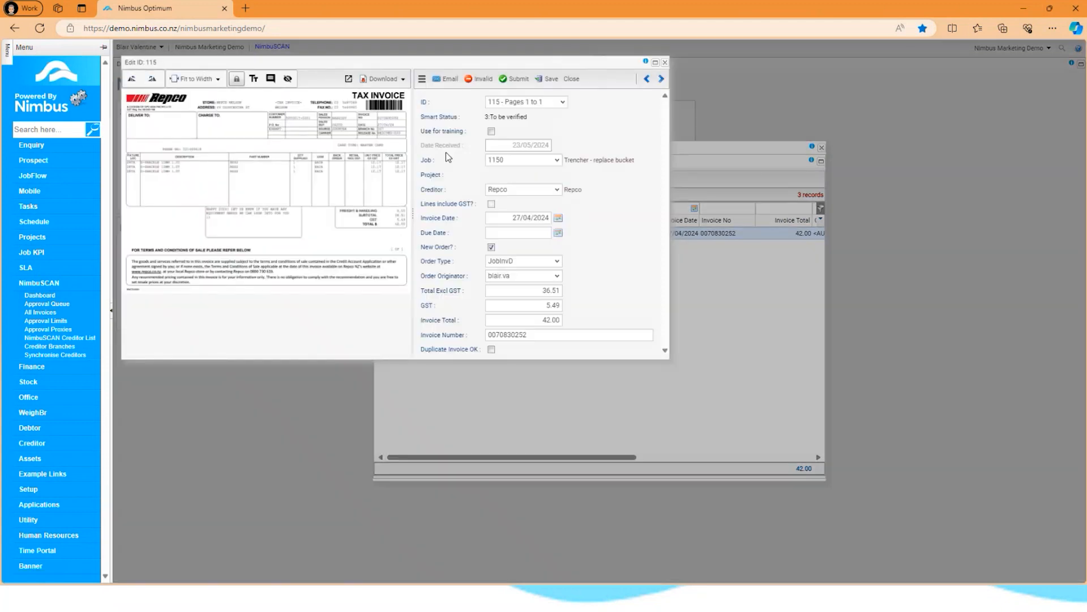
click(656, 63)
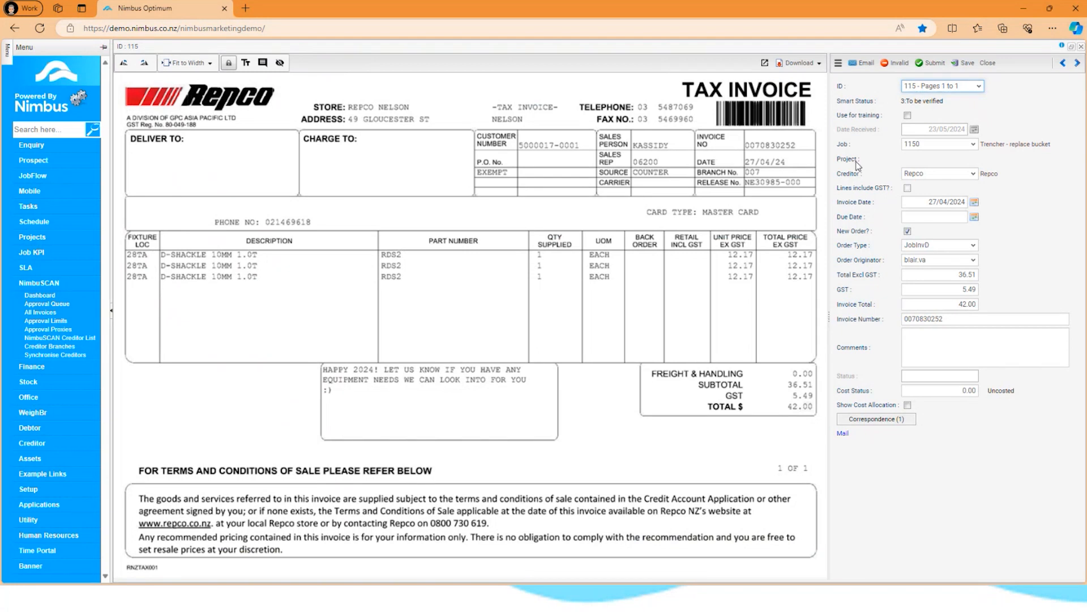
click(909, 232)
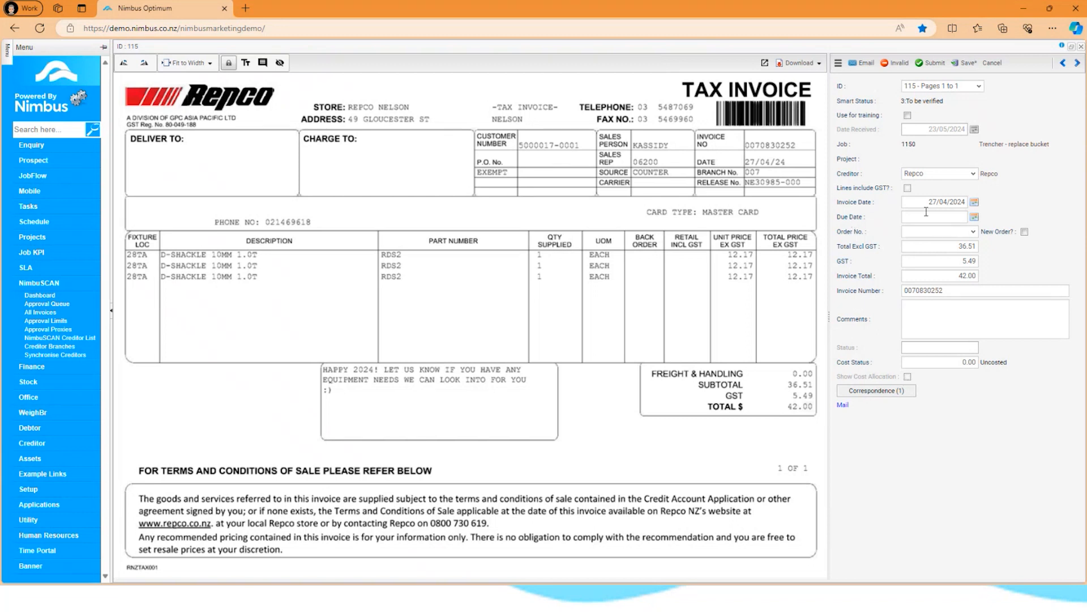
click(1024, 233)
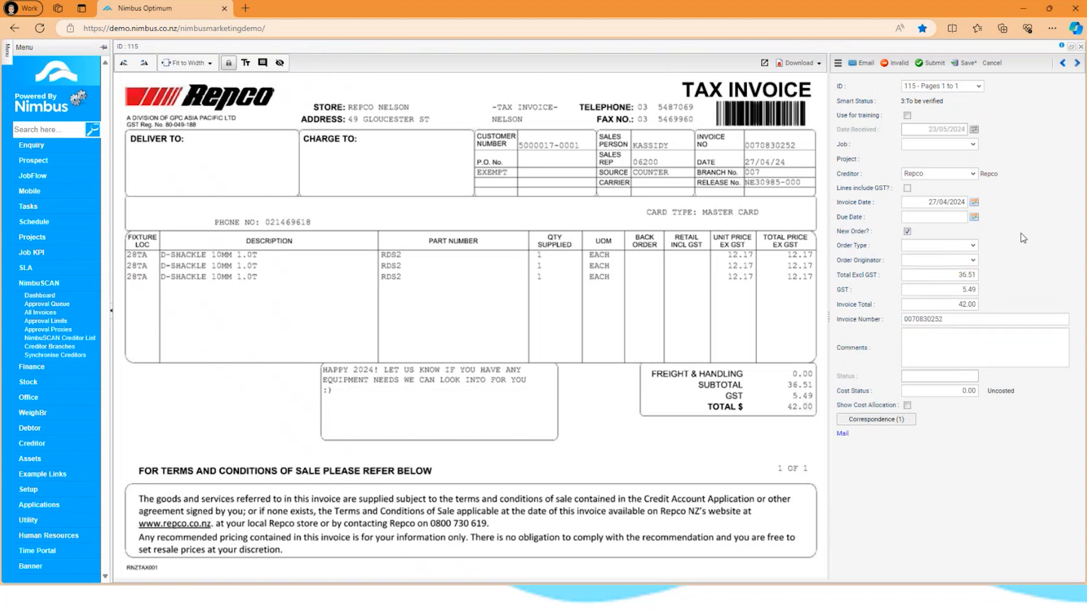
- Set the new order's type to JobInvD with its order originator, and show the cost allocation for invoice 115
click(974, 246)
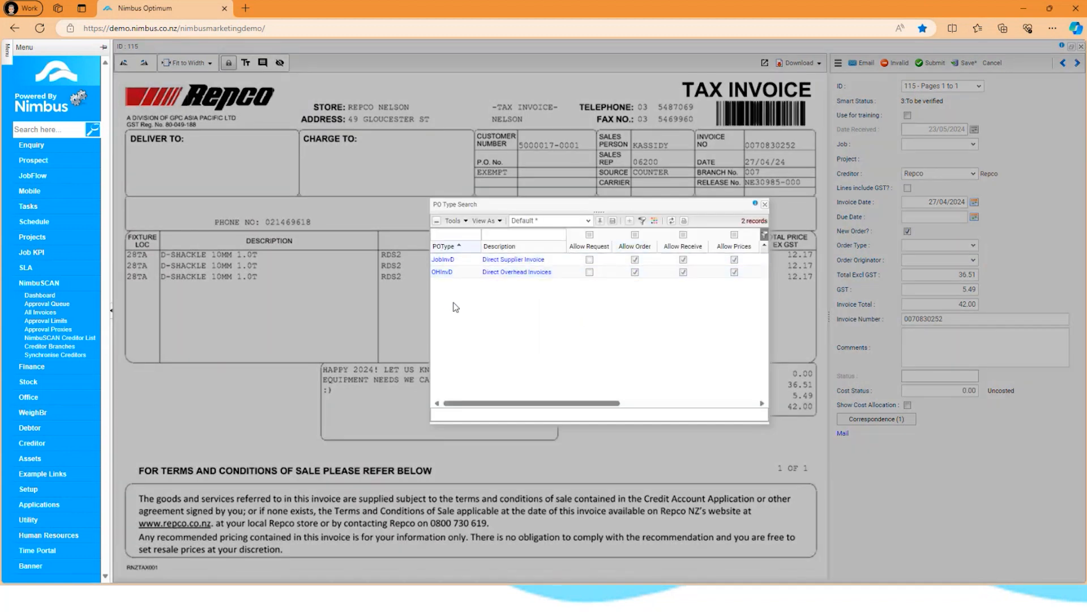
click(509, 260)
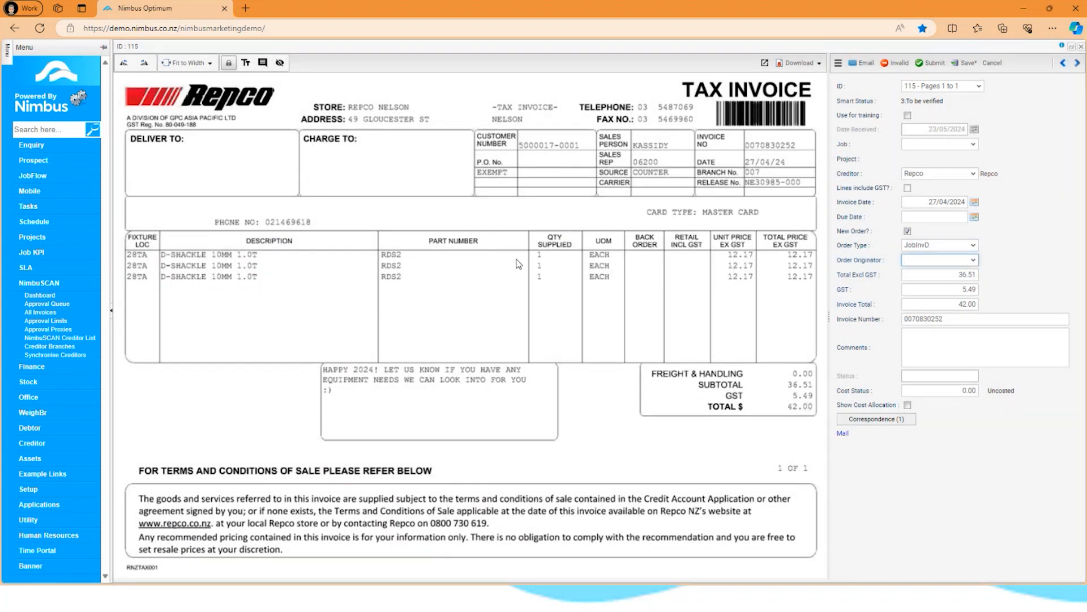
click(974, 261)
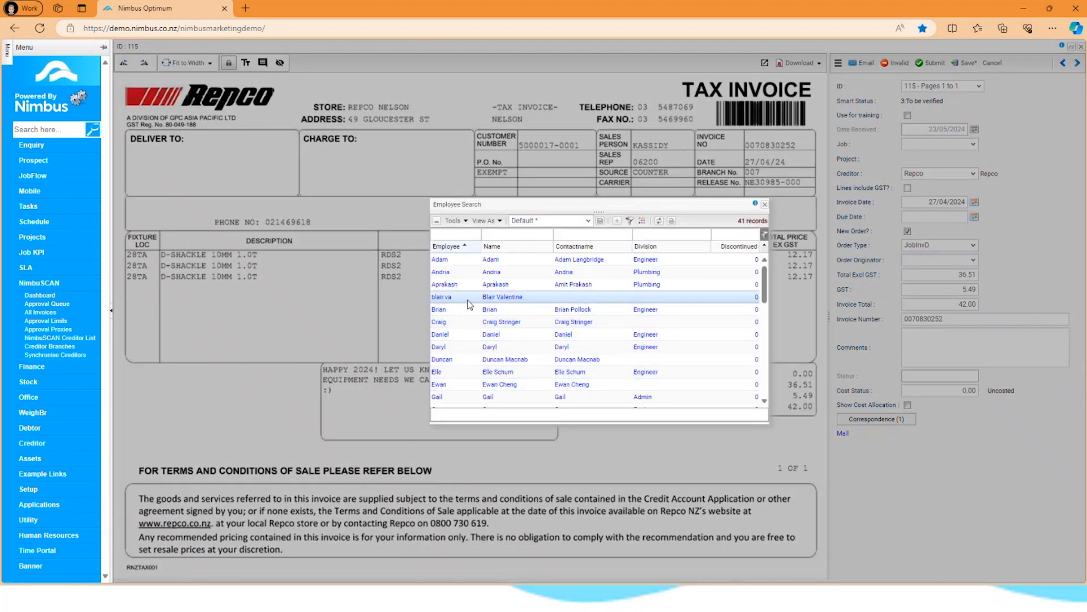
double_click(515, 298)
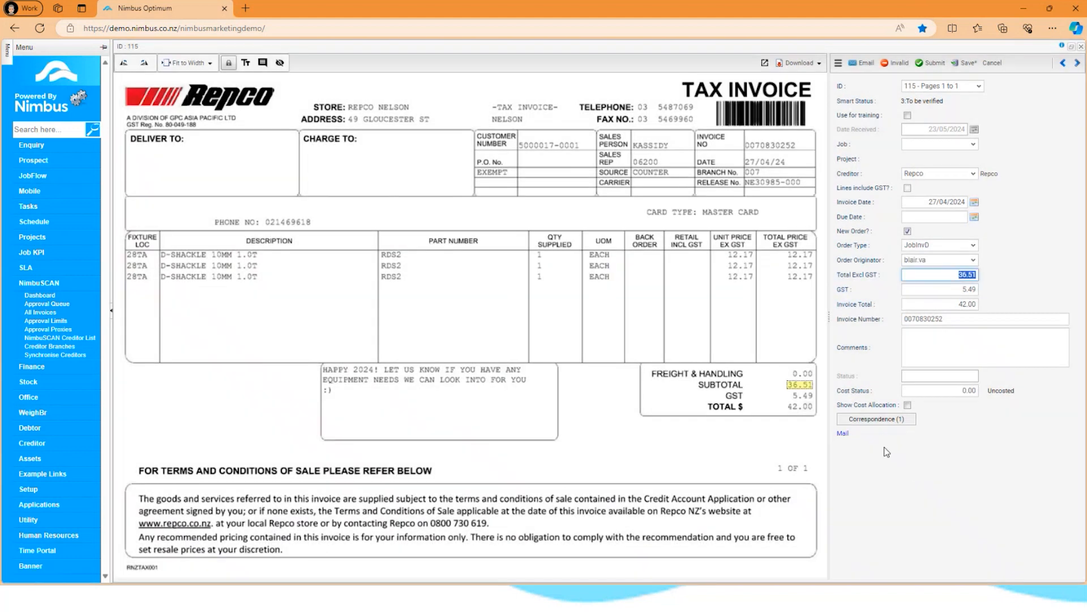
click(908, 405)
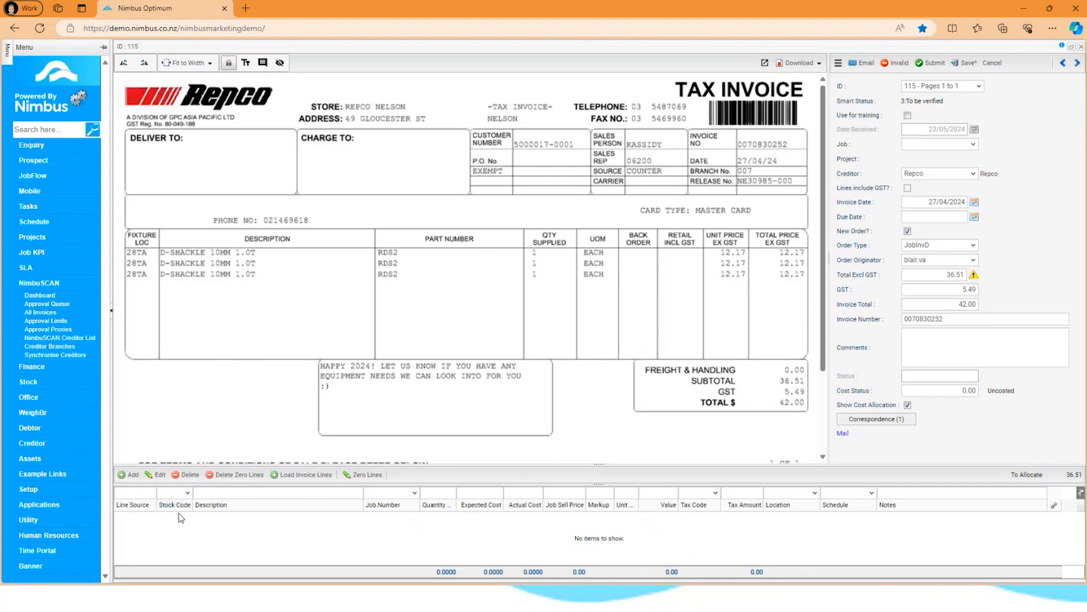
- Load the scanned invoice lines into invoice 115's cost allocation and assign job 1010-1 to the first D-shackle line
click(302, 480)
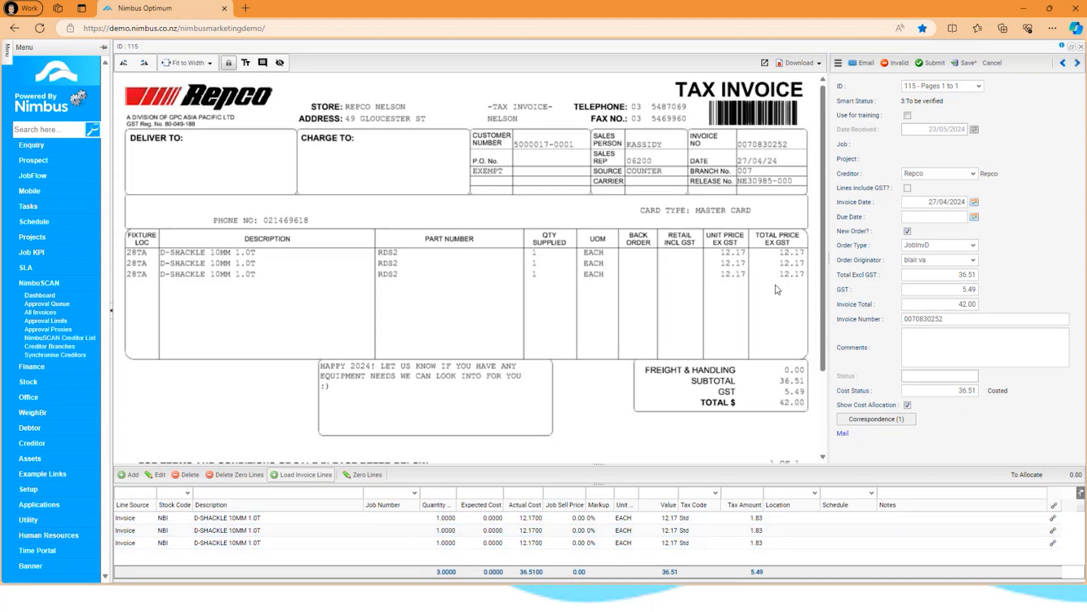
click(381, 517)
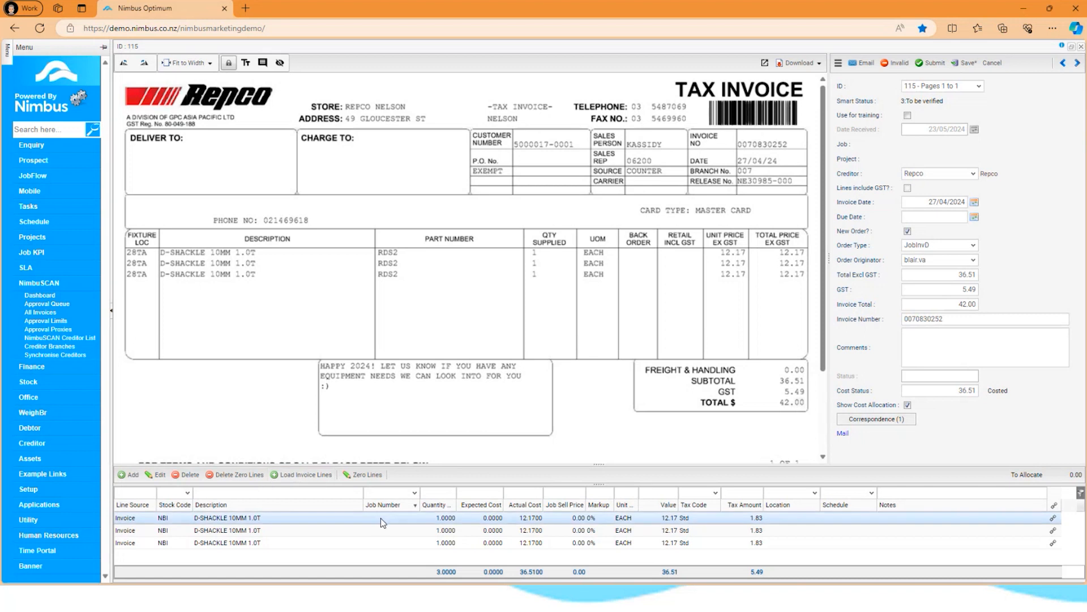
click(411, 518)
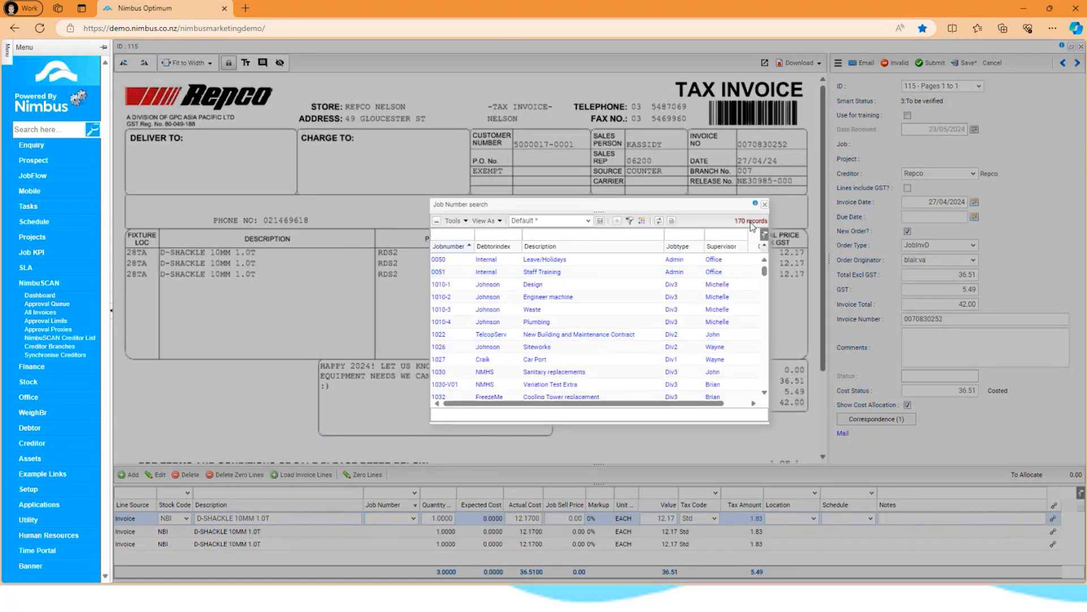
click(764, 205)
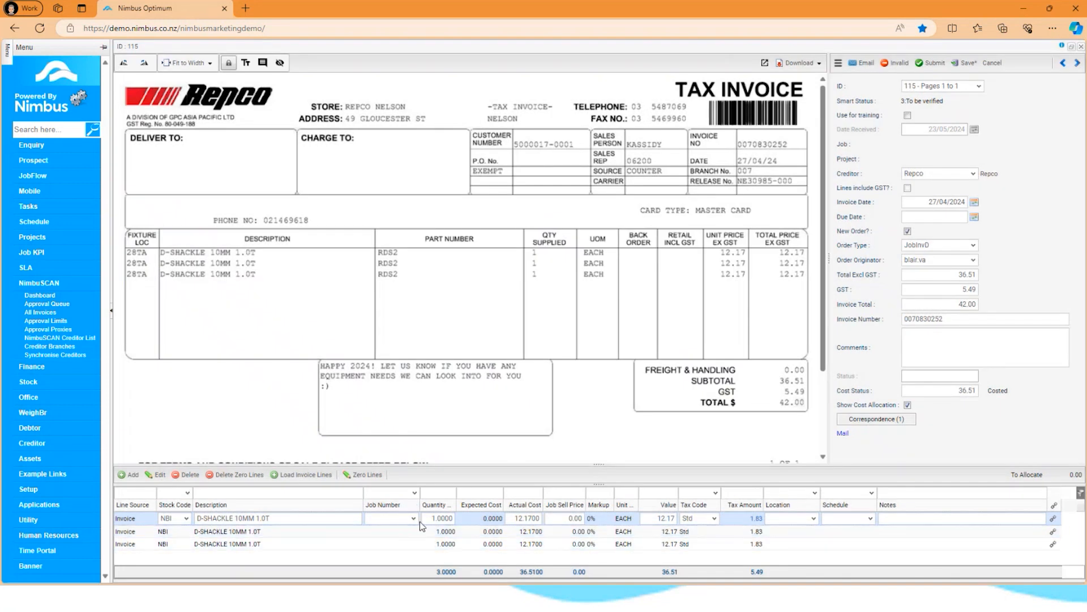
click(436, 517)
click(412, 517)
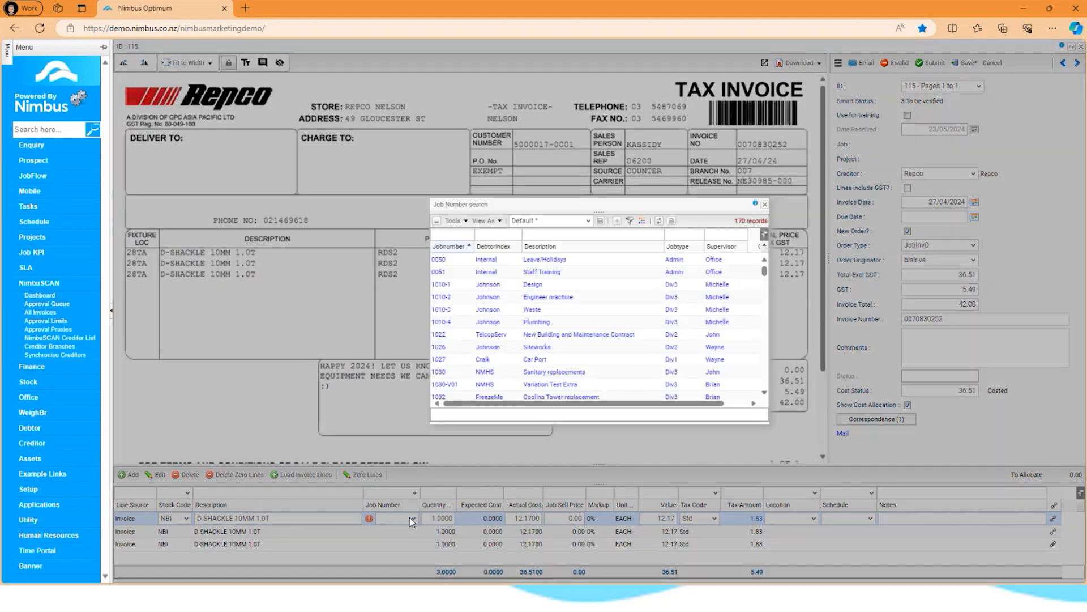
click(445, 285)
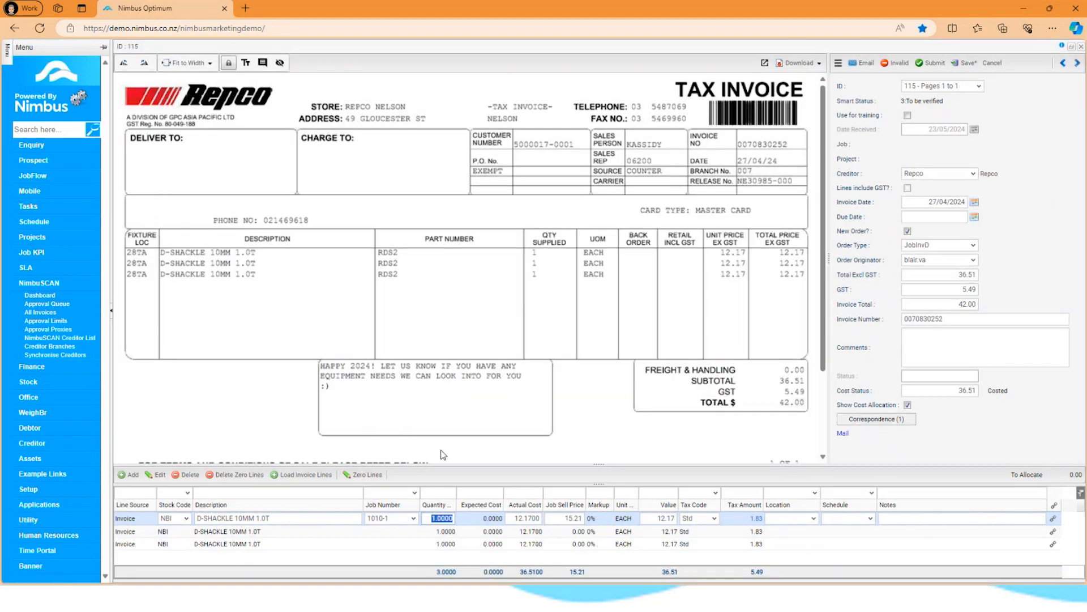
- Set the first D-shackle line's quantity to 3 and delete the other two D-shackle lines
click(433, 519)
key(Tab)
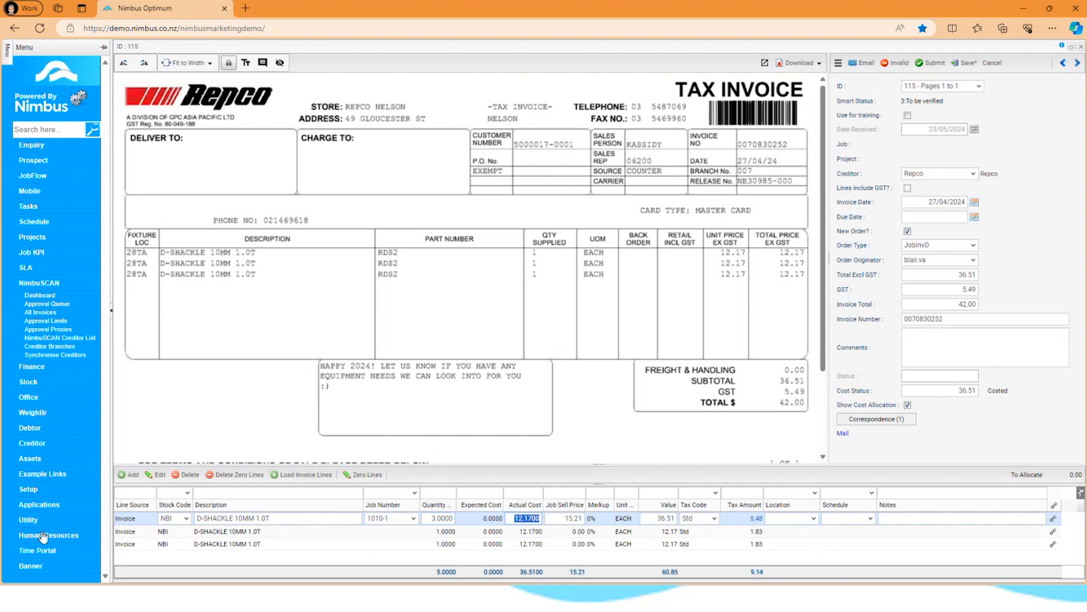
click(342, 531)
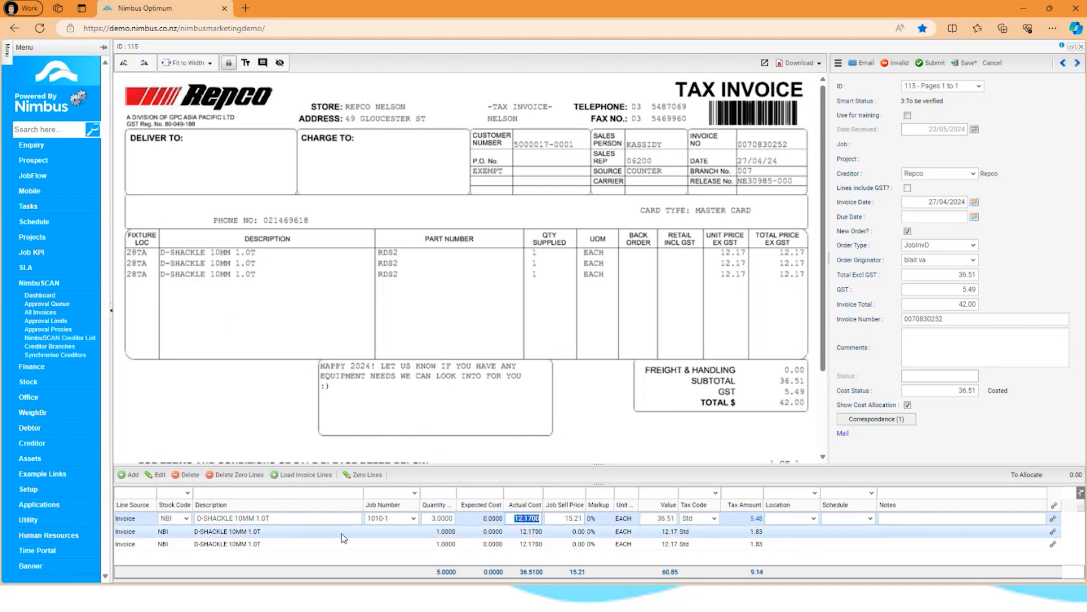
click(191, 475)
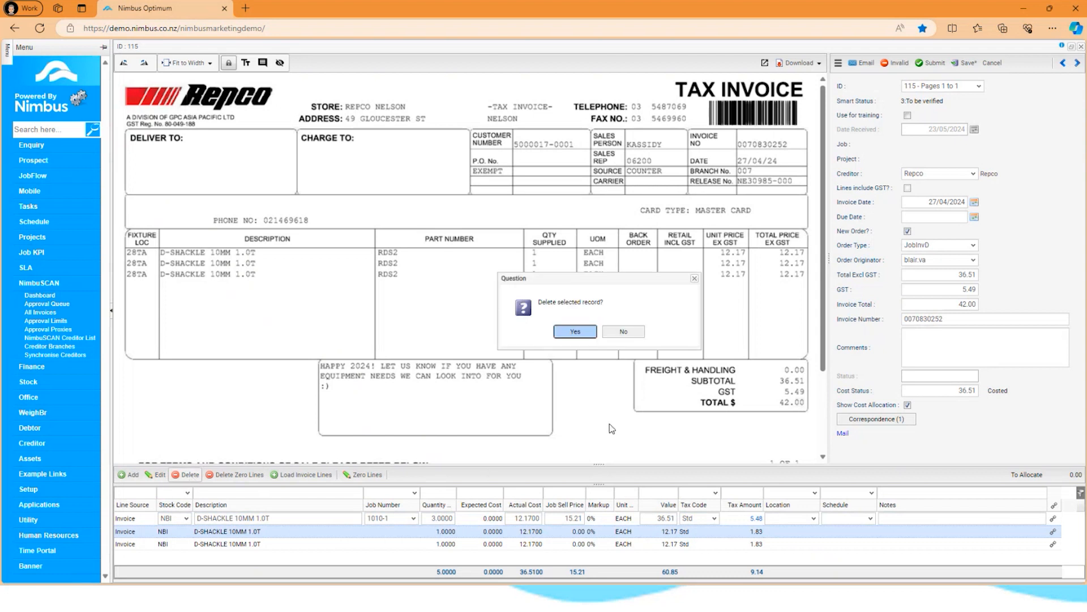
click(575, 332)
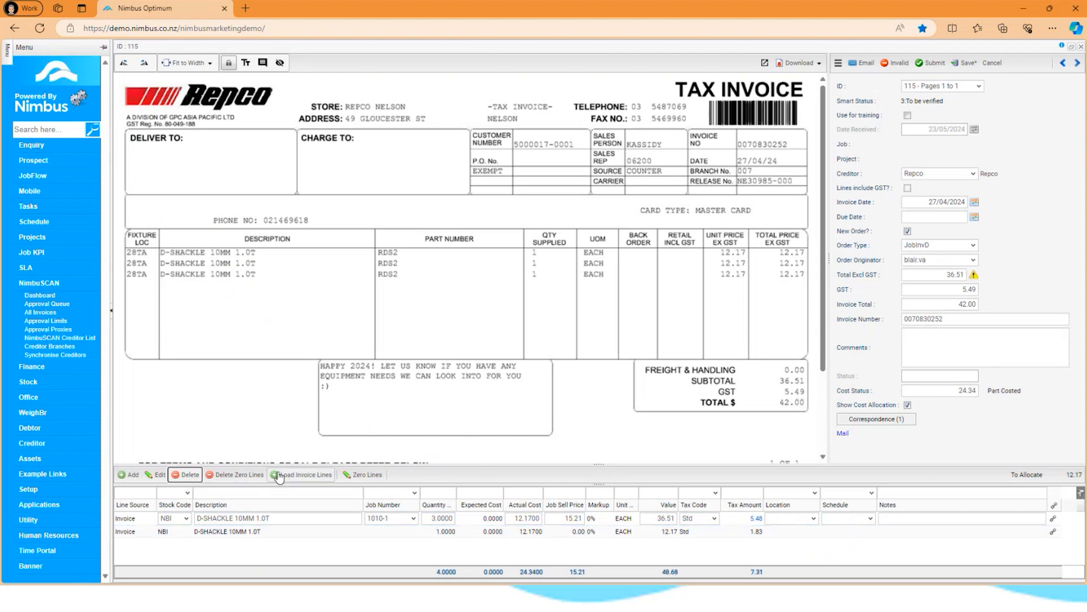
click(187, 474)
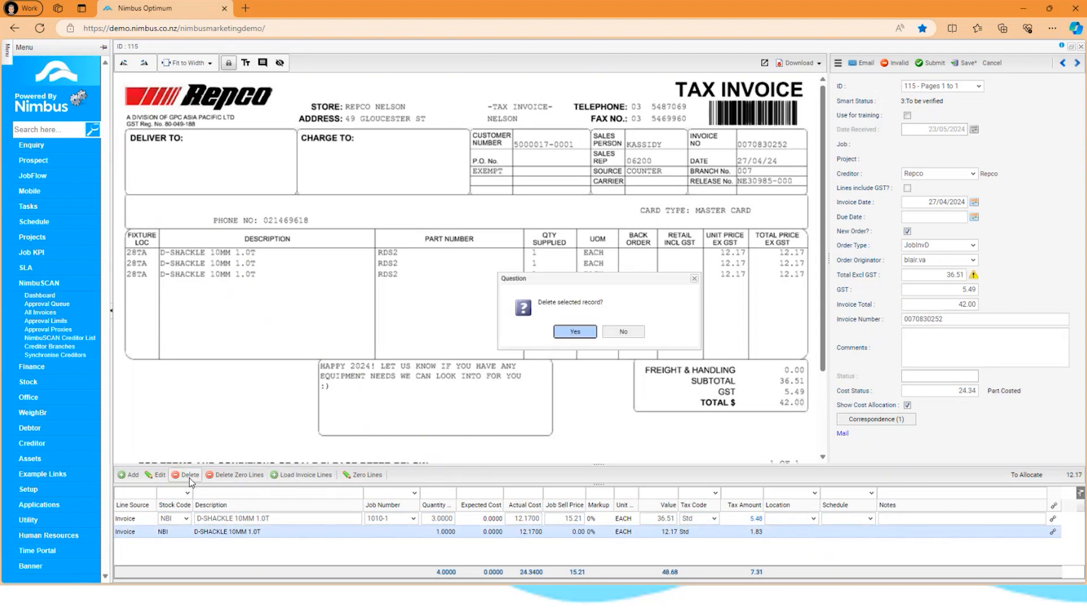
click(577, 335)
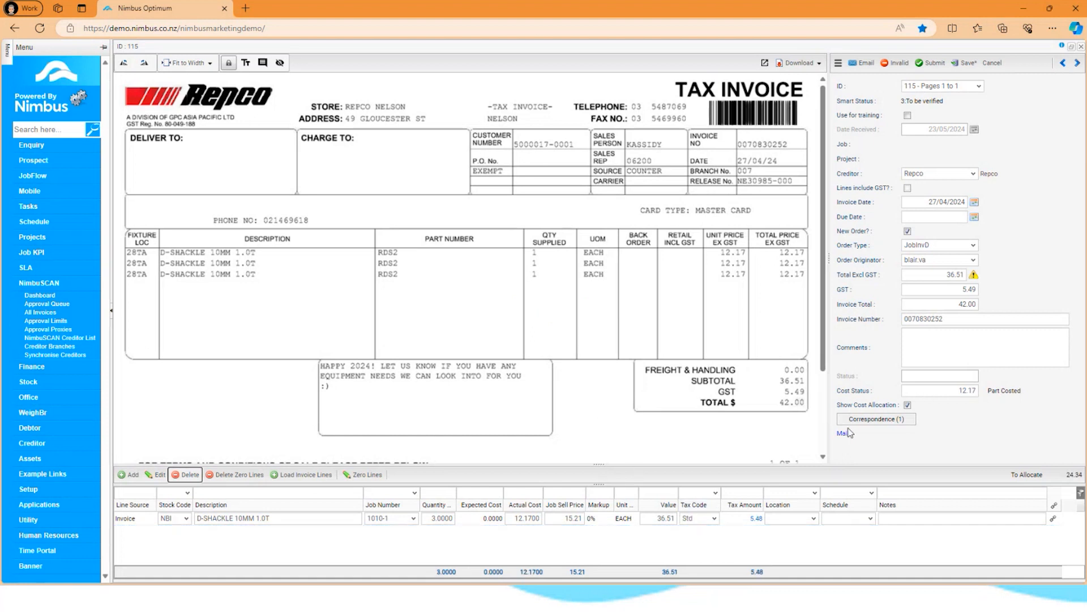
- Go through the remaining D-shackle line's fields up to its value and save invoice 115
mouse_move(974, 276)
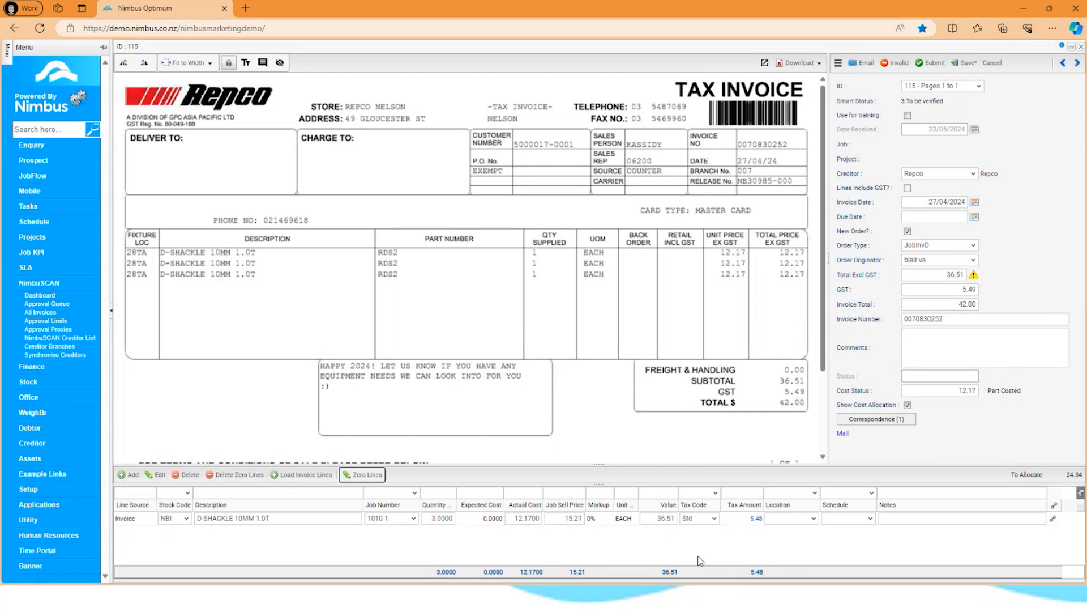
key(Tab)
key(Tab)
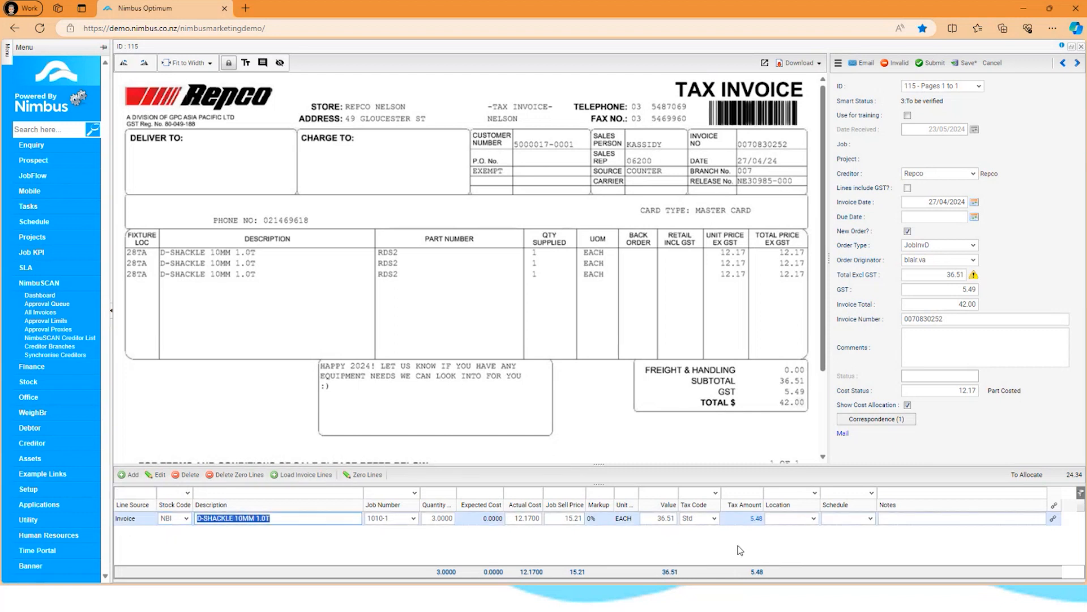
key(Tab)
key(Tab)
key(Tab)
key(Tab)
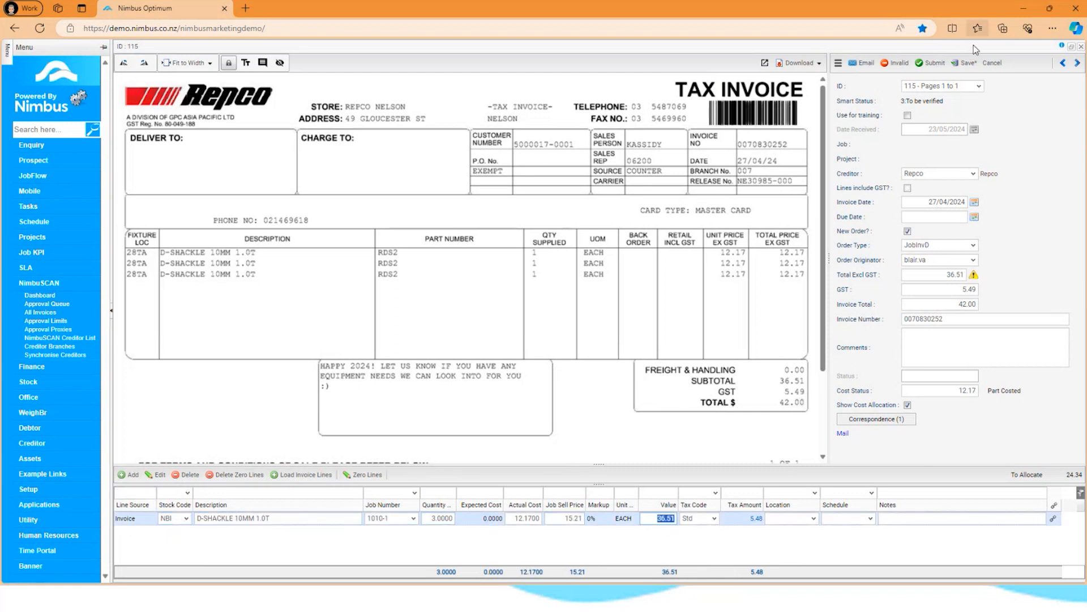
click(968, 63)
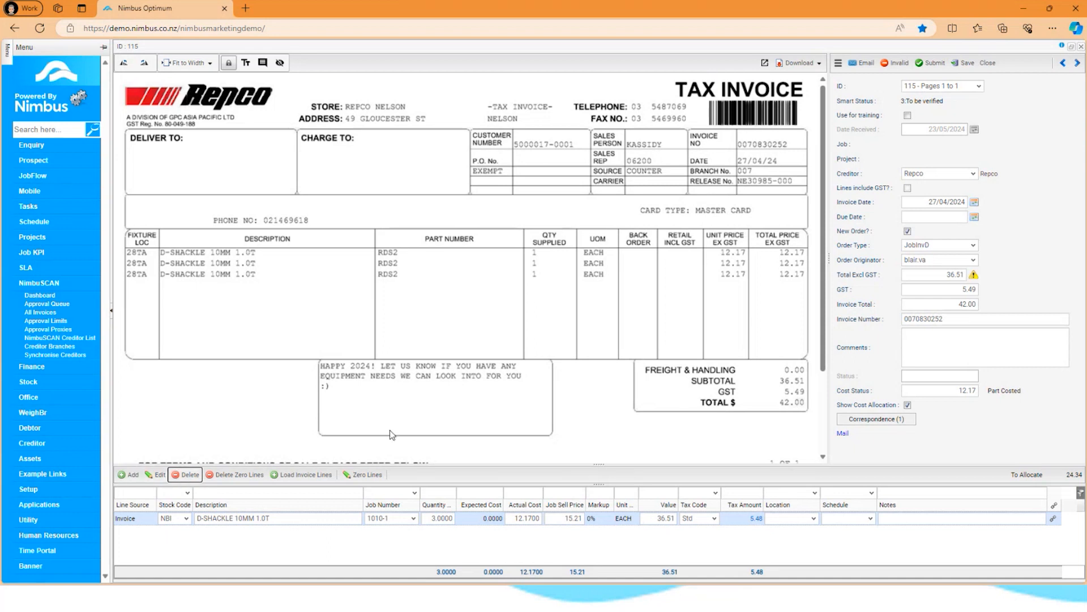
- Add a blank cost line to invoice 115 and try to delete it, keeping the unsaved edits
click(129, 475)
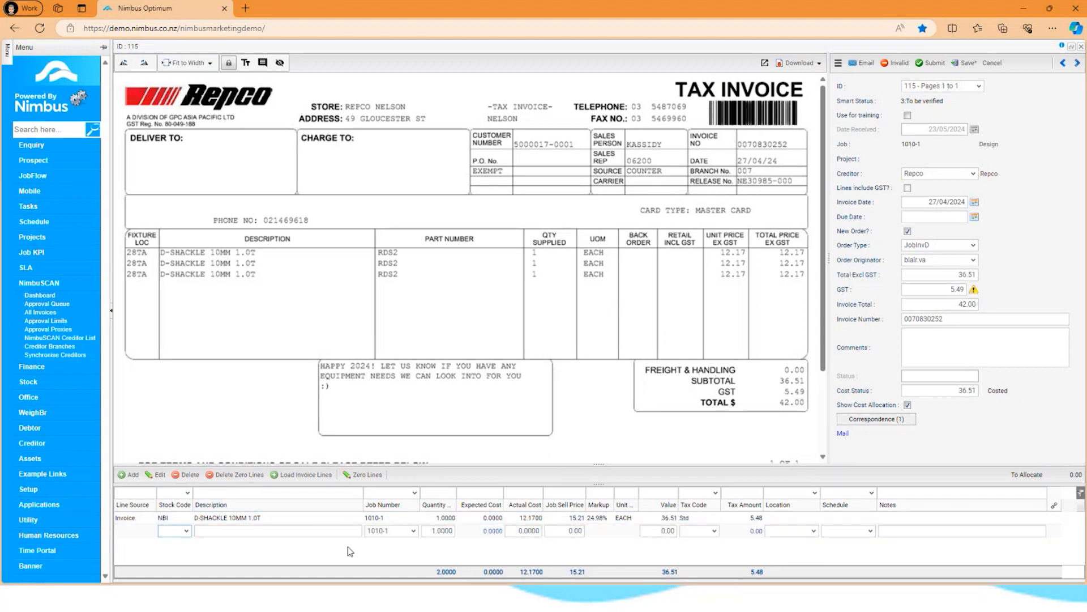
click(339, 531)
click(191, 476)
click(237, 477)
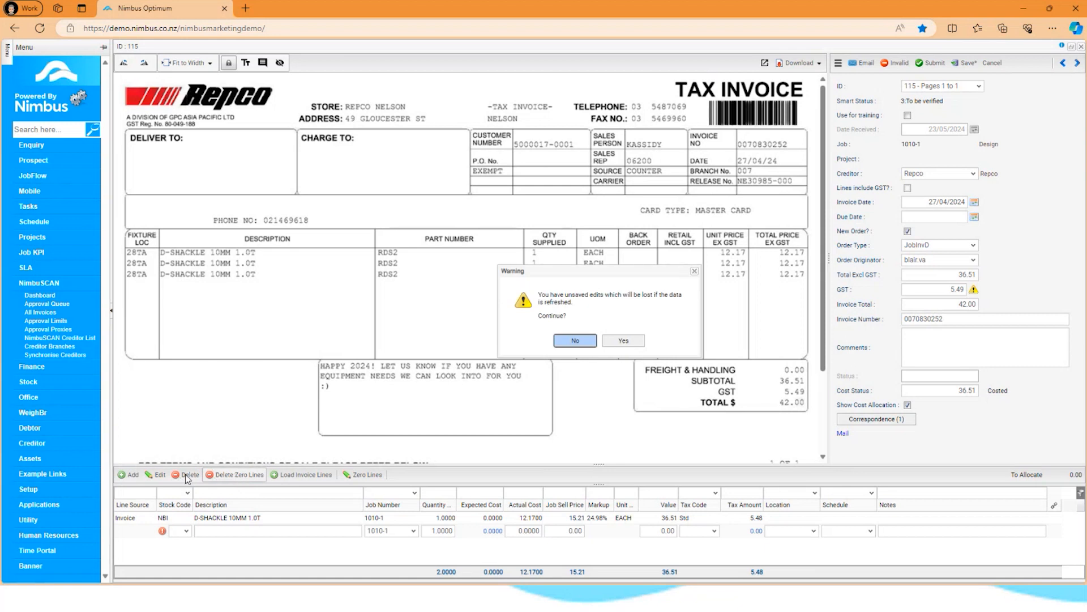
click(579, 342)
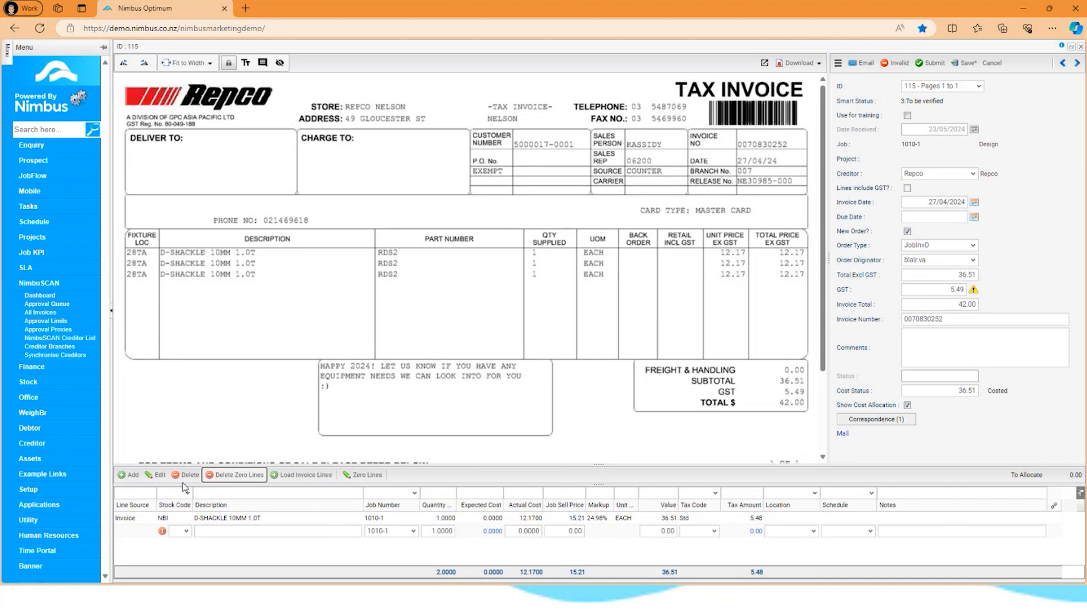
- Save and submit invoice 115, and close the unsubmitted invoices list
click(964, 64)
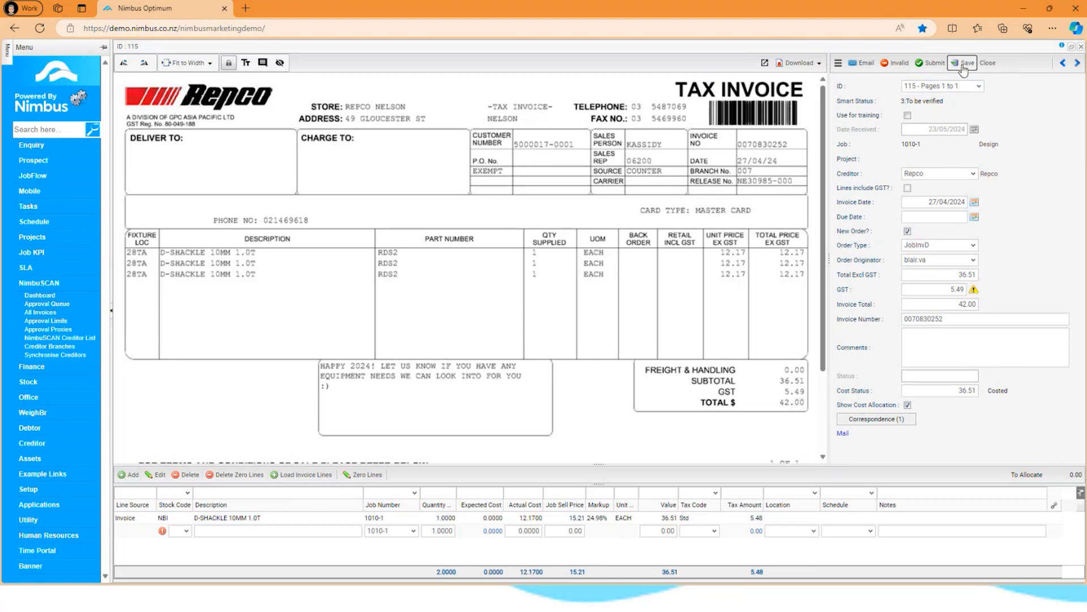
click(930, 63)
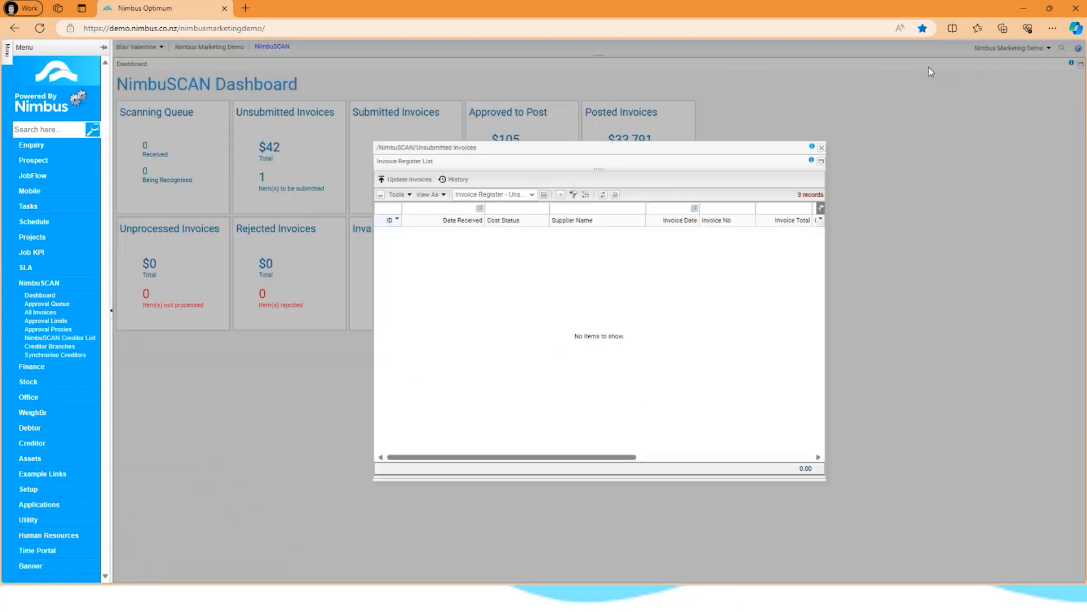
click(821, 147)
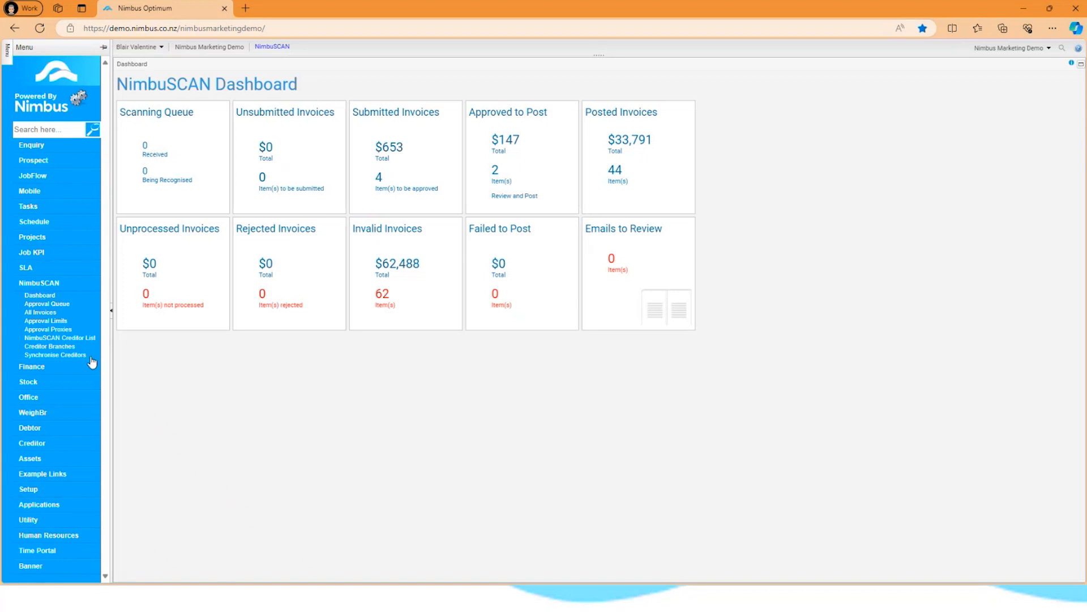
- Show the NimbuSCAN approval limits and view the settings of the INVREGCR rule with sub rule OHCR
click(59, 322)
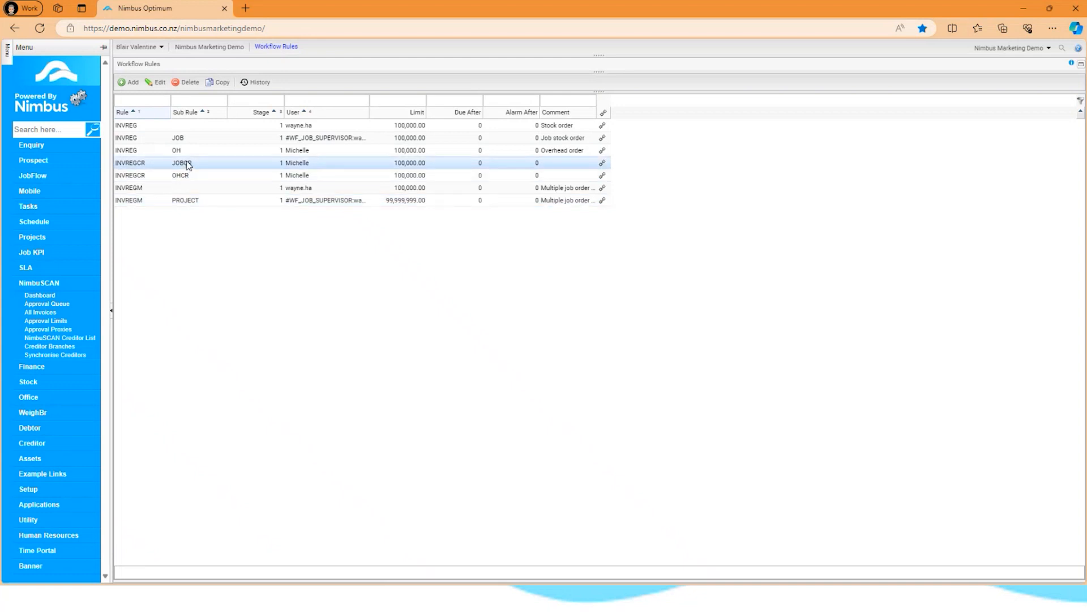
double_click(306, 176)
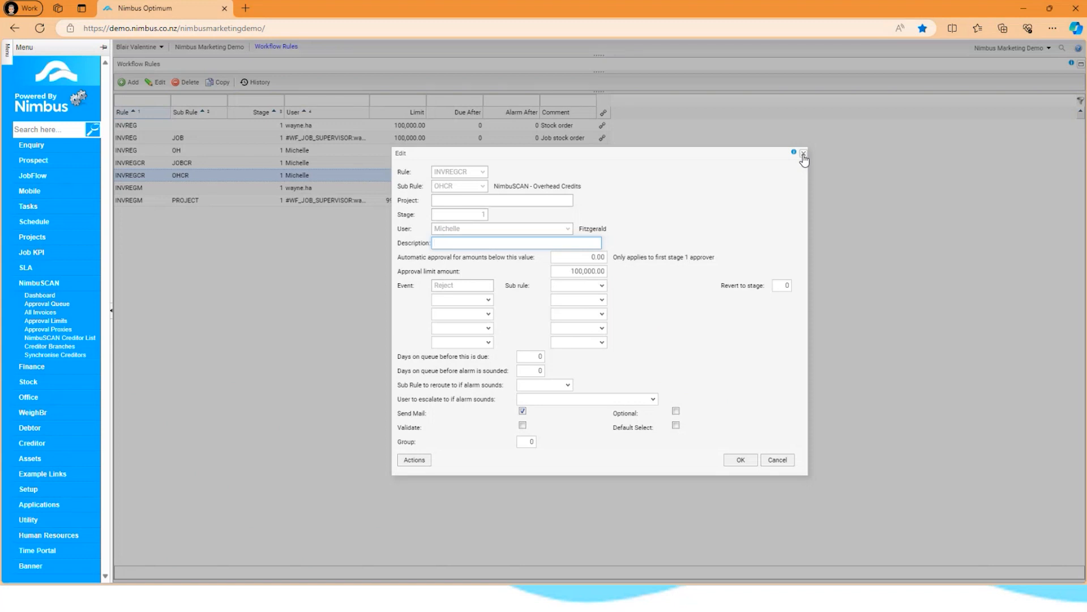
click(803, 154)
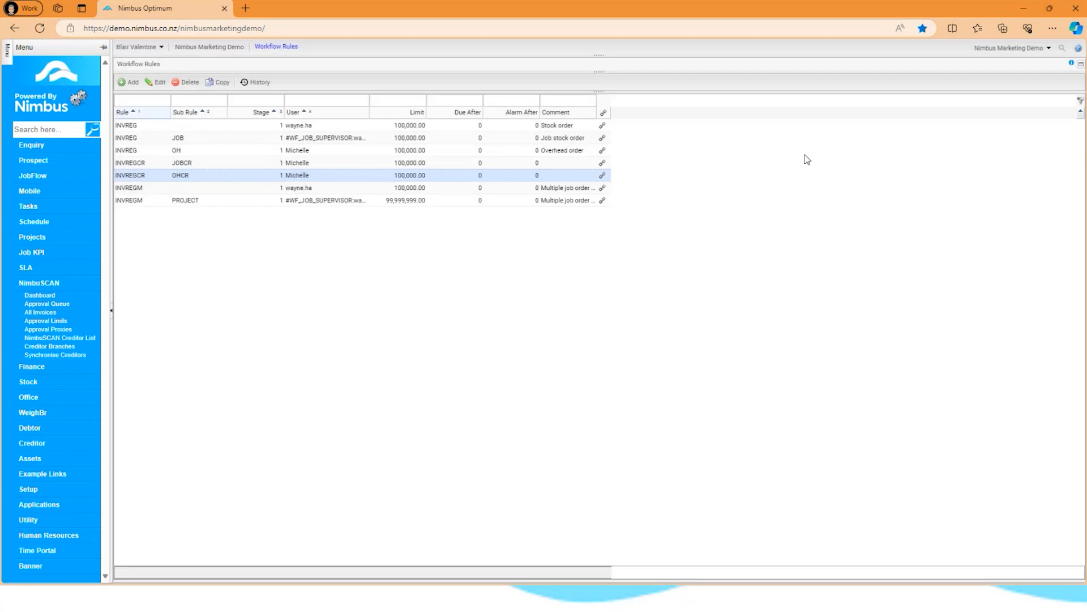
- Show the approval proxies and open the proxy entry running from 27/05/2024 to 31/05/2024
click(53, 333)
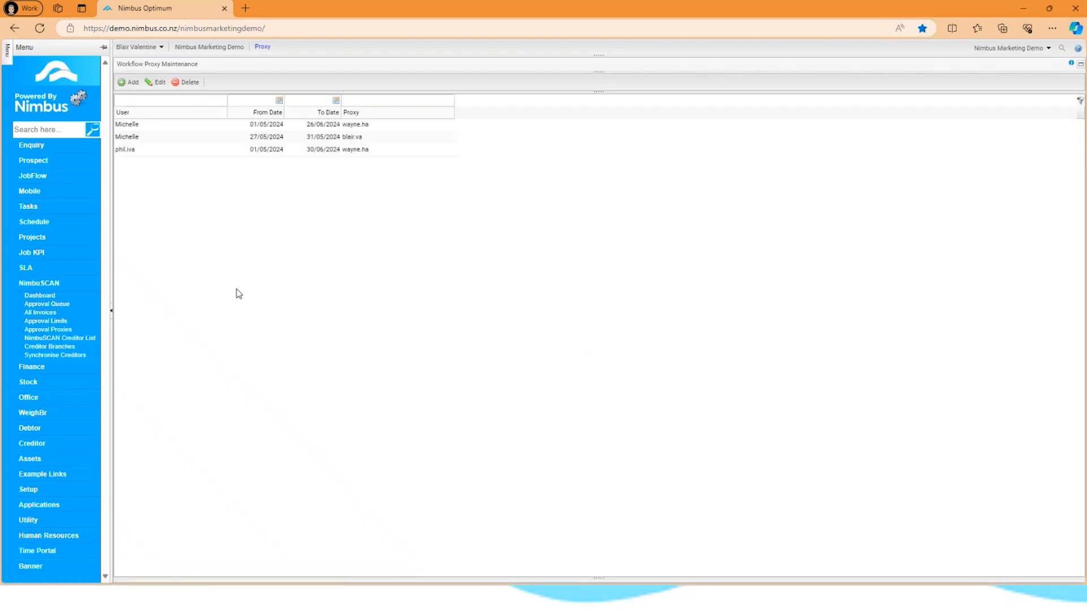
click(205, 143)
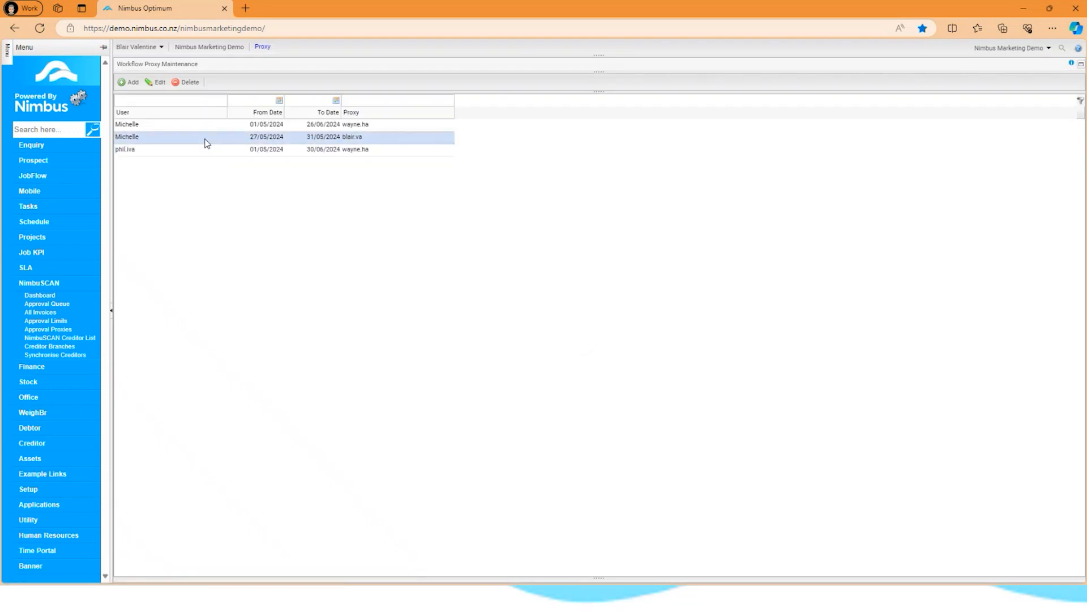
click(161, 83)
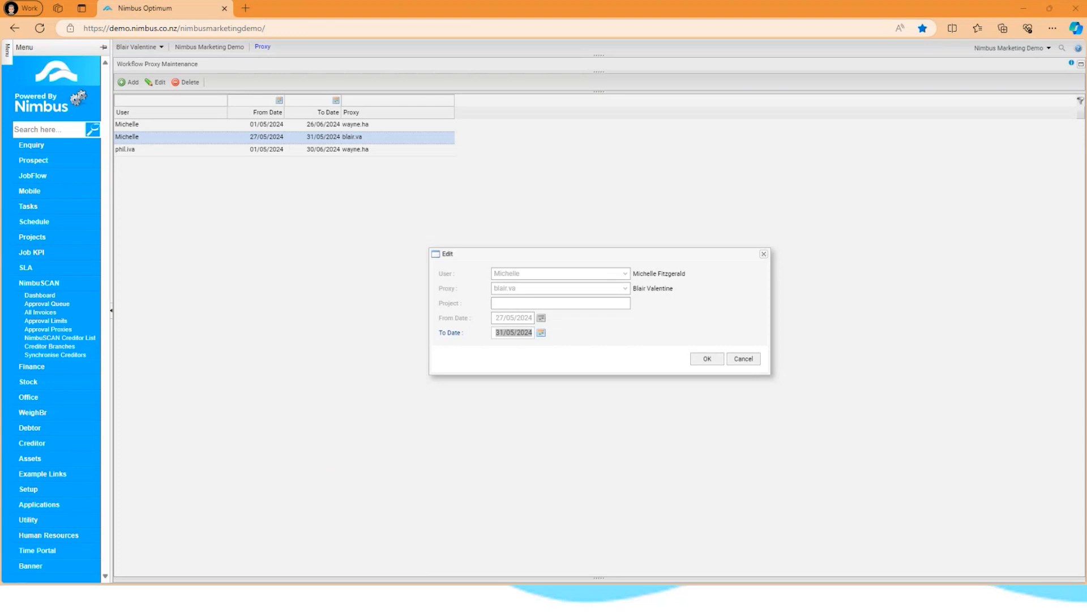
- Switch to the 30_NimbuSCAN.pdf guide in Acrobat, maximize it and review the section on approving or rejecting an invoice via email
drag(609, 611, 514, 83)
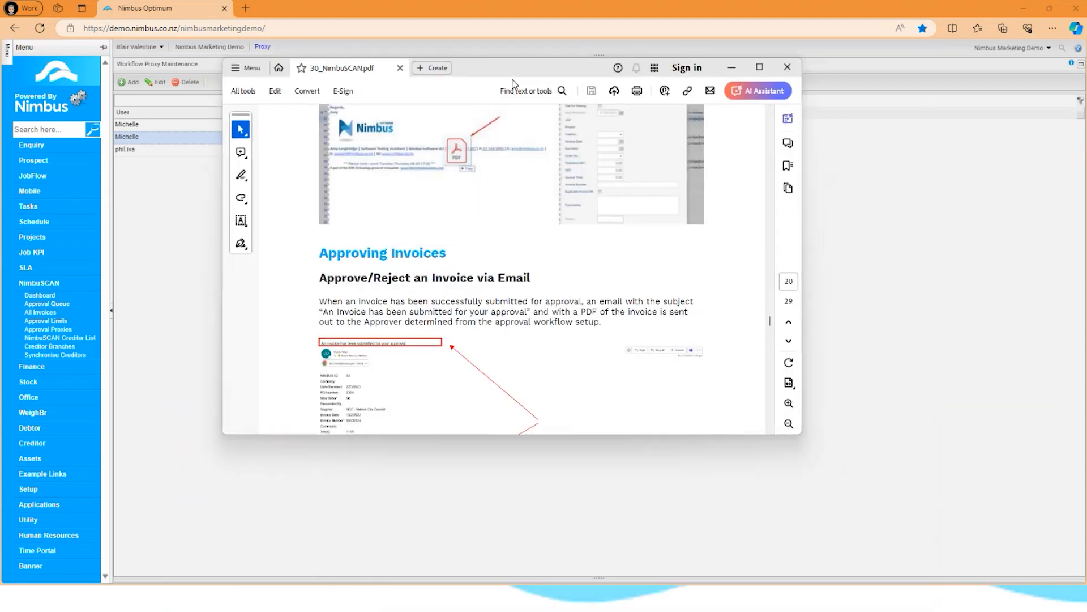
double_click(546, 67)
scroll(563, 309, down, 3)
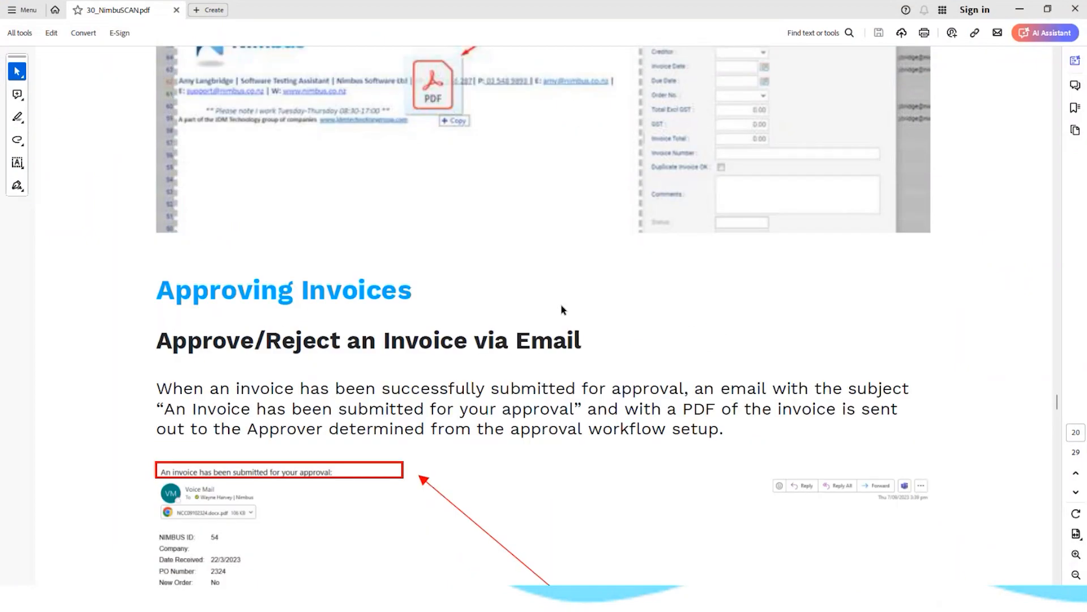
scroll(563, 309, down, 3)
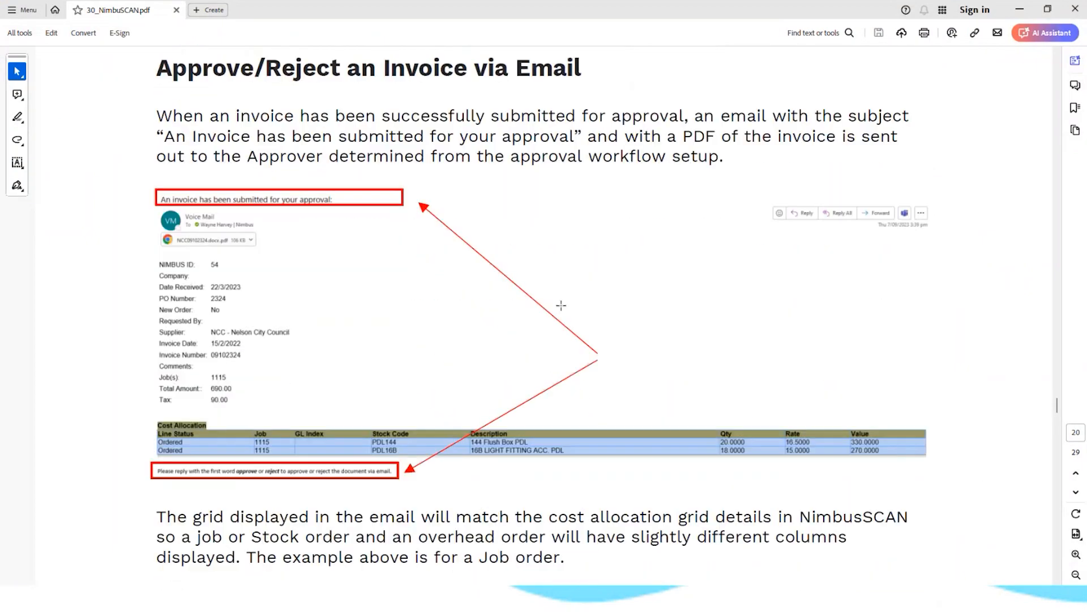
scroll(519, 398, down, 1)
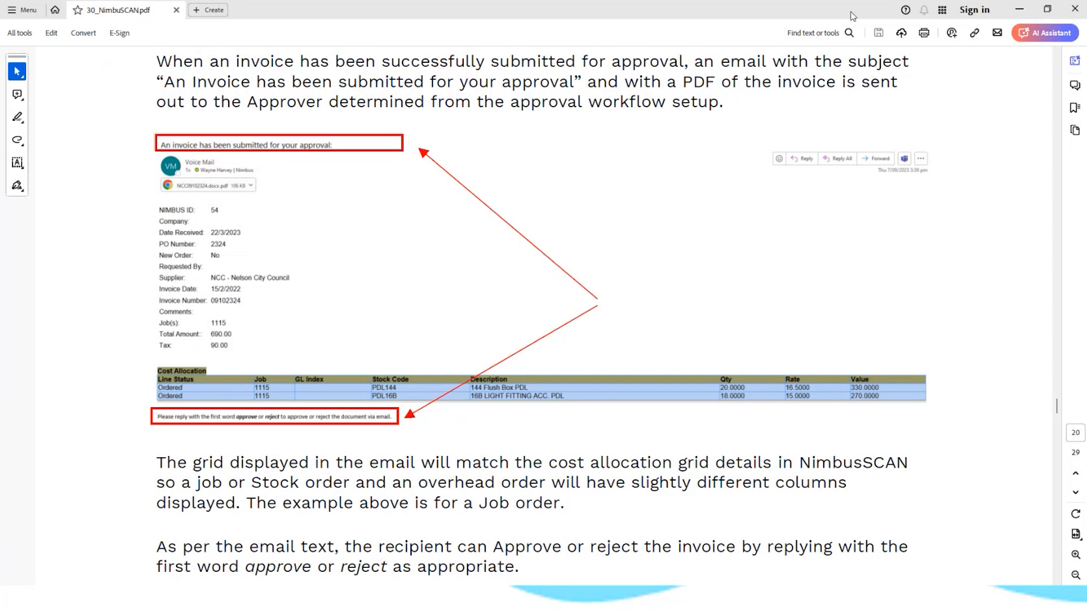
drag(852, 16, 683, 611)
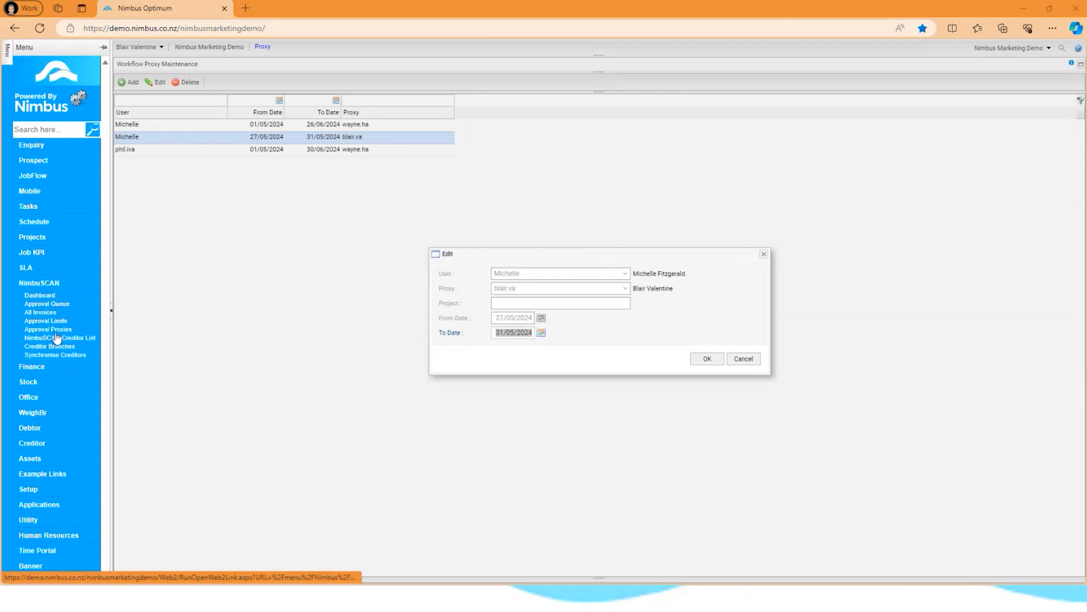
- Show the NimbuSCAN approval queue in Nimbus and display the Repco INVREG invoice dated 30/05/2024
click(62, 306)
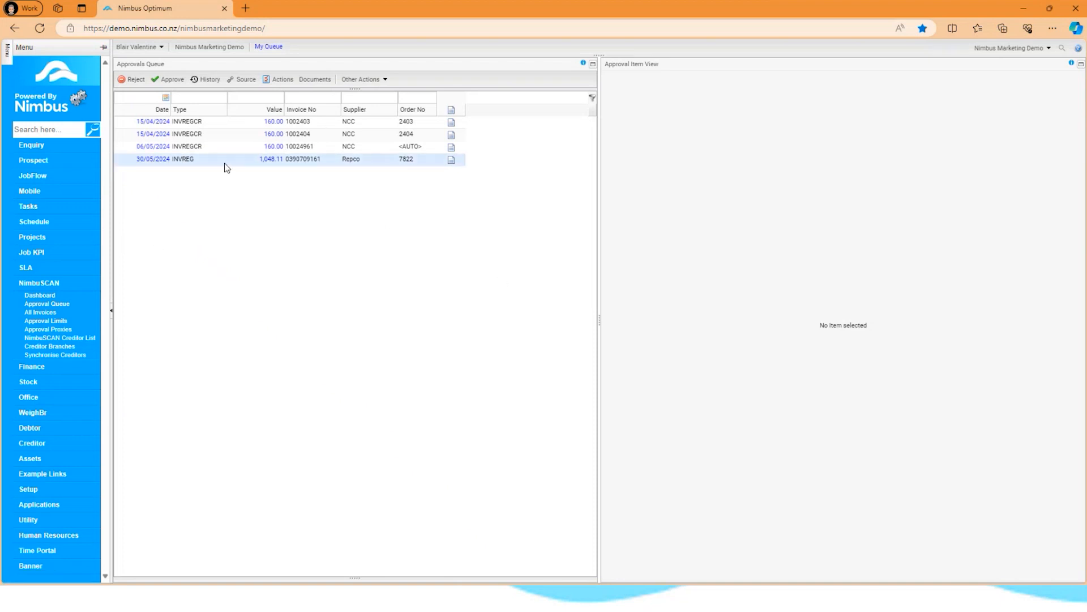
click(163, 164)
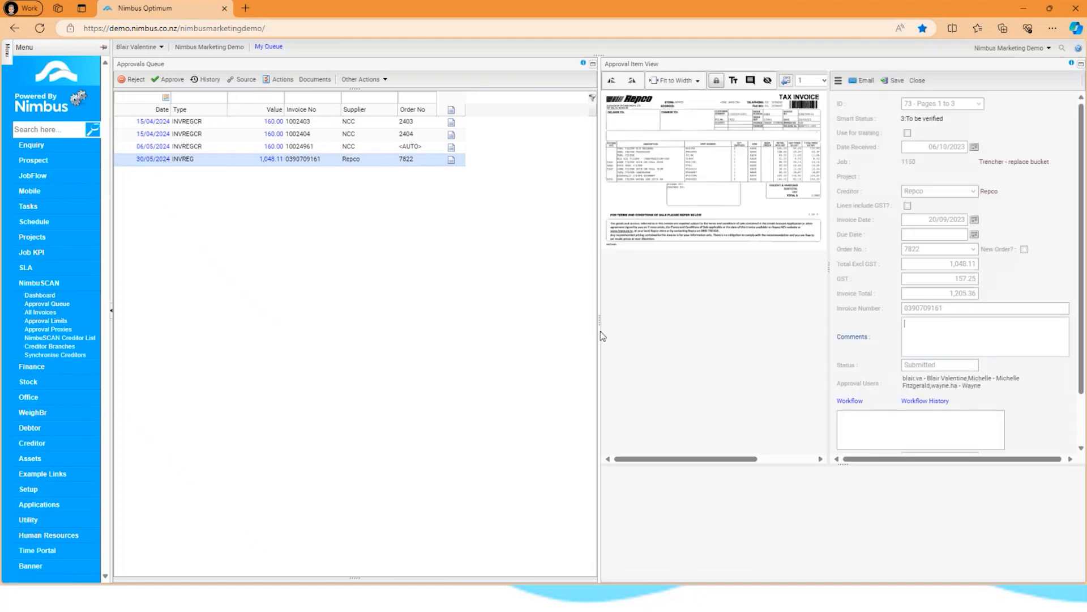
- Close the approval history, widen the Approval Item View and review the Repco invoice's cost lines
drag(601, 321, 387, 324)
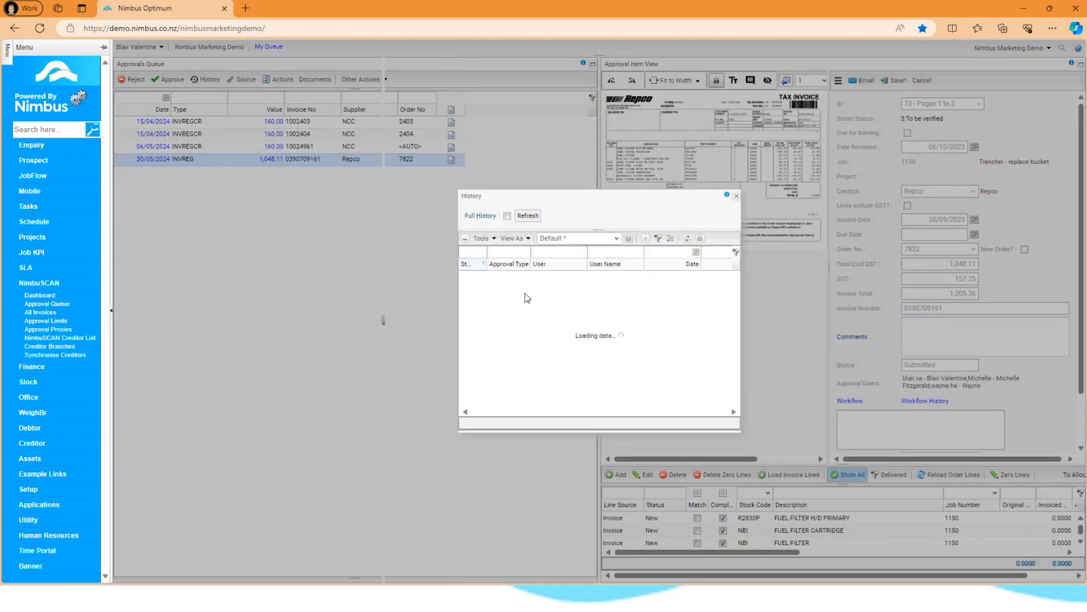
click(736, 196)
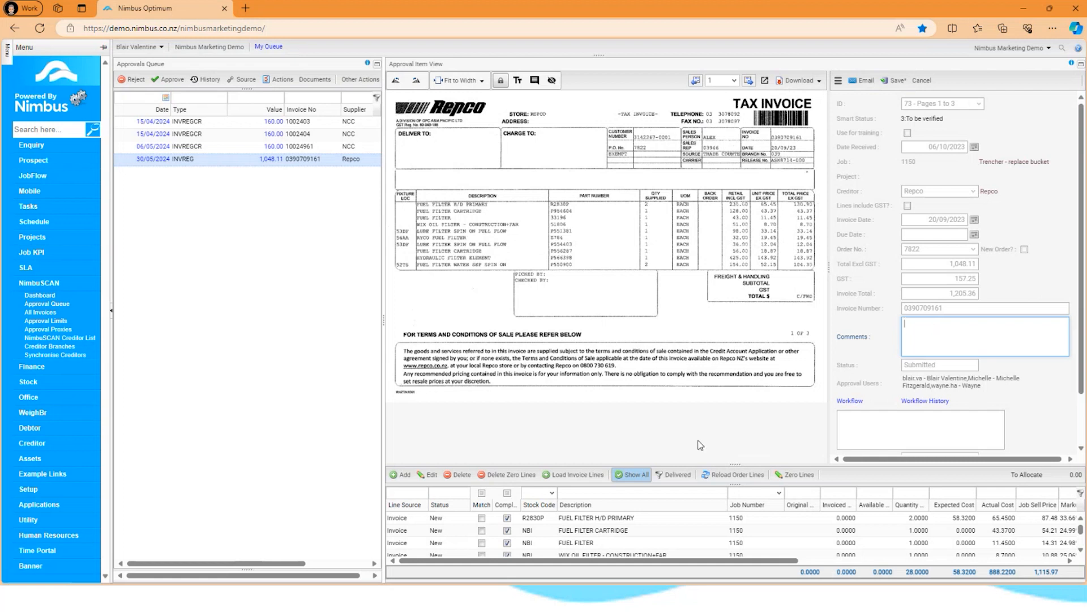
drag(1082, 530, 1082, 538)
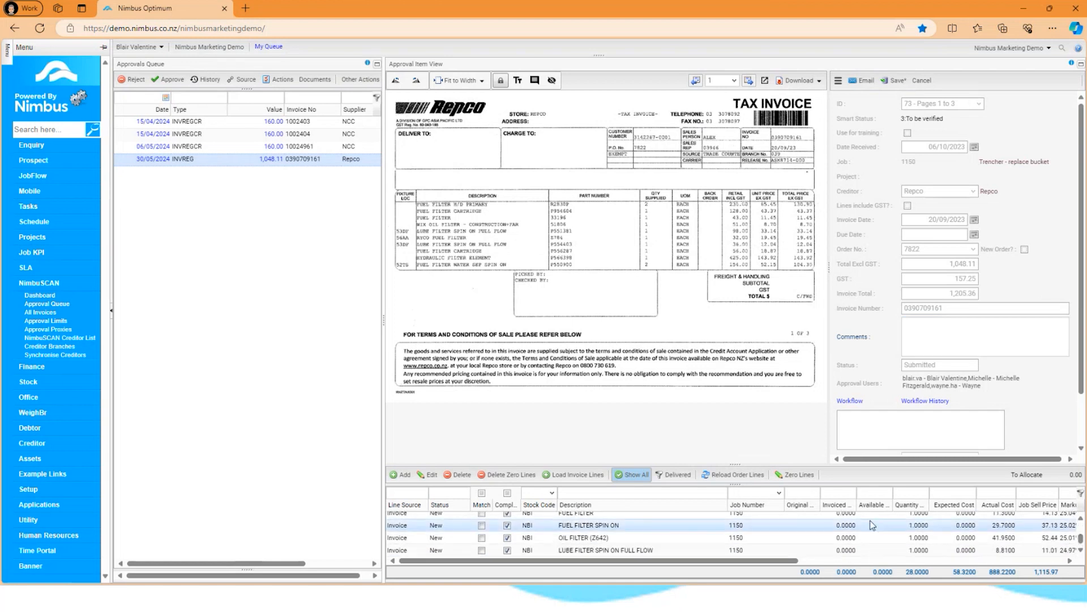
drag(762, 561, 797, 566)
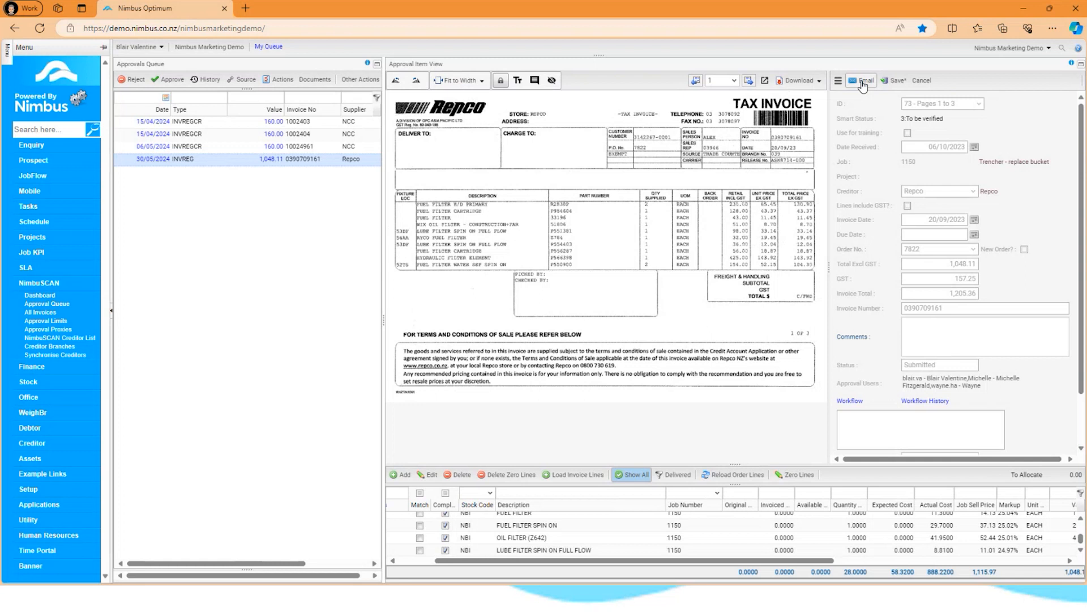
- Add a short comment with the approver's first name in the blank area below the scanned Repco invoice
click(535, 81)
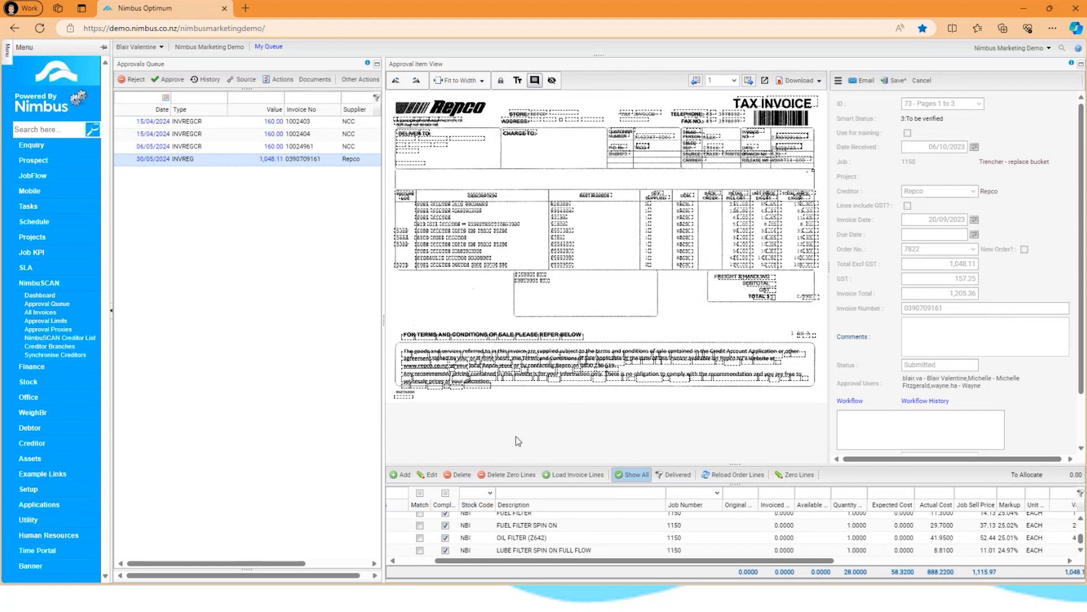
click(532, 417)
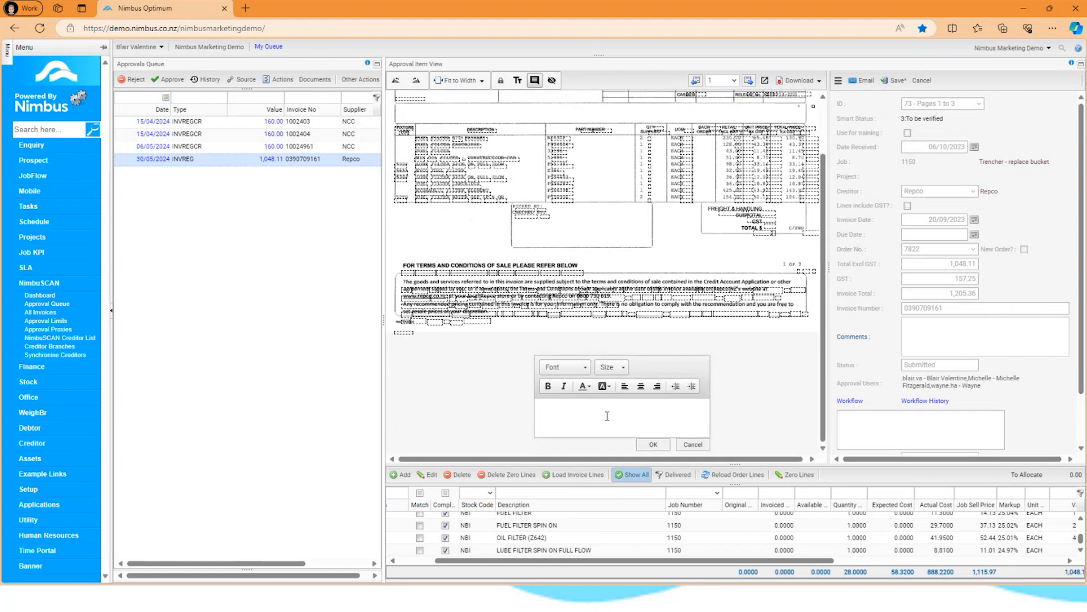
text(blair comment)
scroll(607, 415, up, 1)
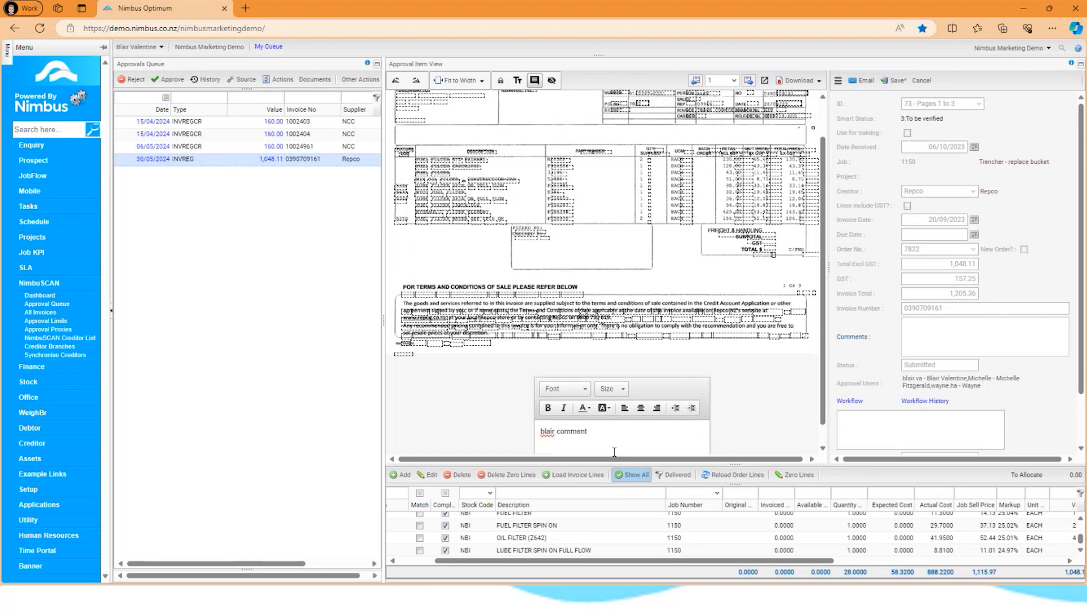
scroll(692, 420, down, 1)
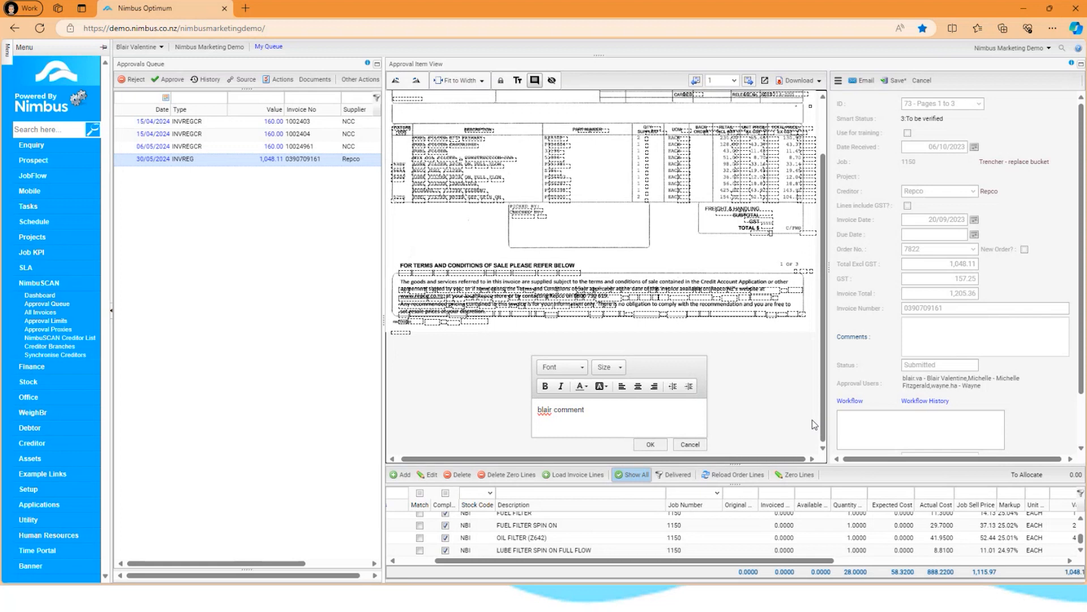
click(655, 448)
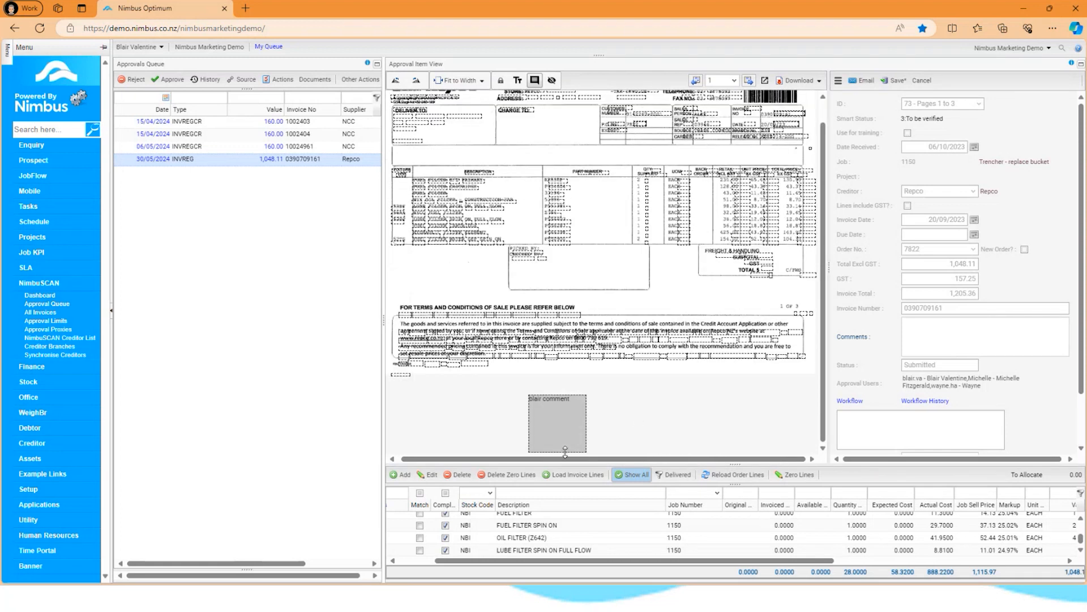
- Reduce the height of the comment note and hide the annotations on the scanned invoice
drag(565, 451, 567, 428)
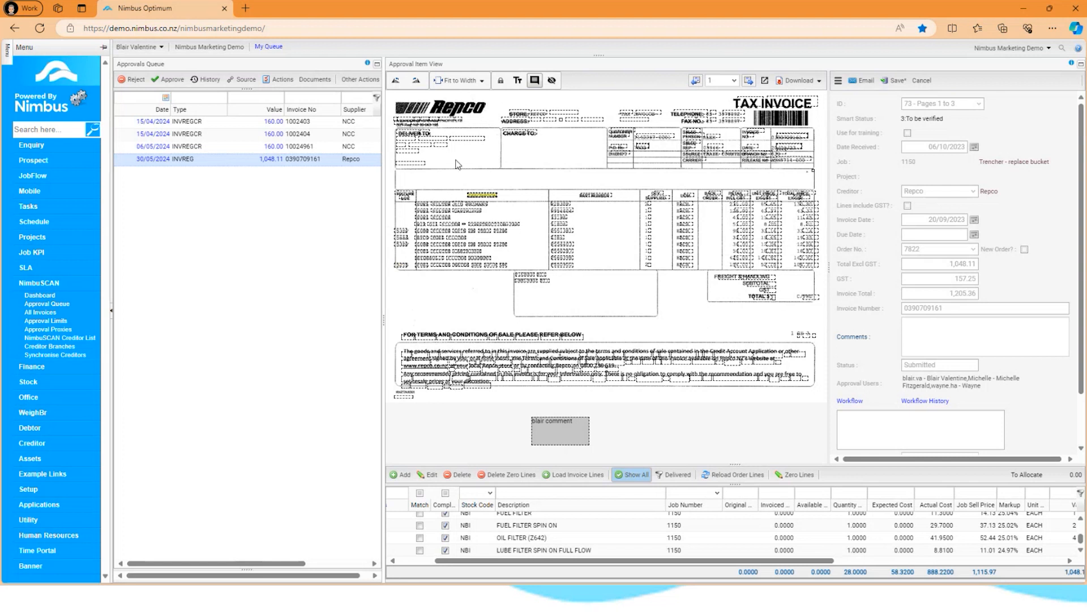
click(550, 81)
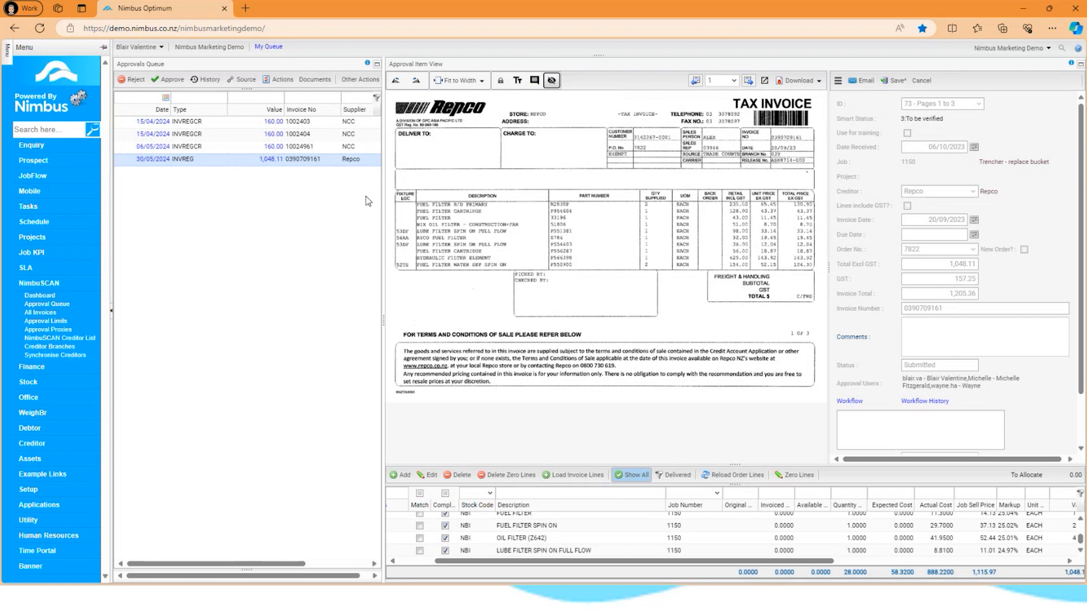
- Review the NimbuSCAN Creditor List and open the Creditor Branches maintenance page
click(62, 339)
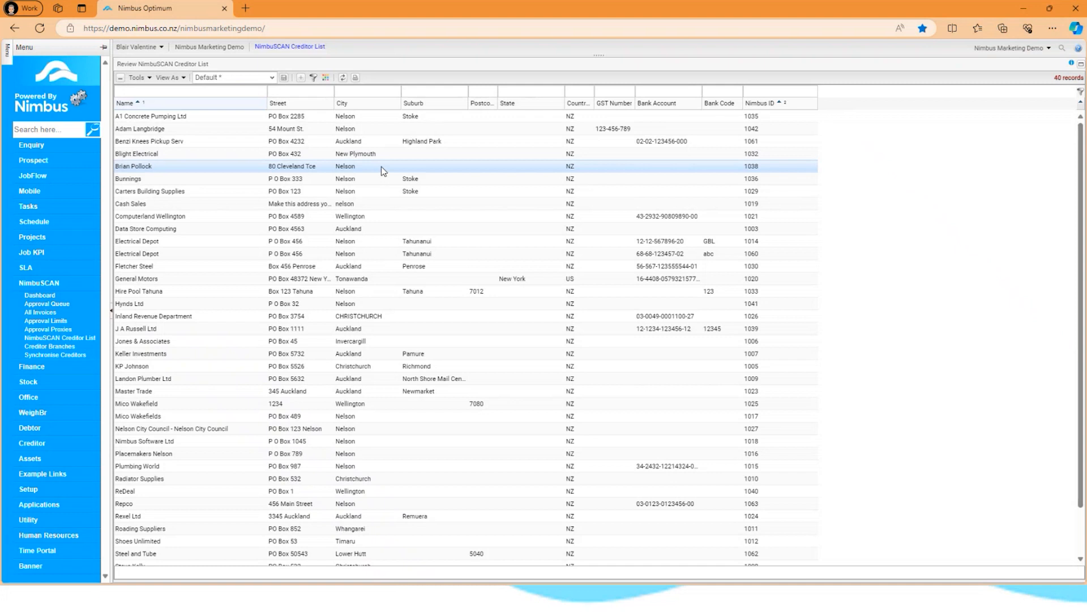
click(50, 347)
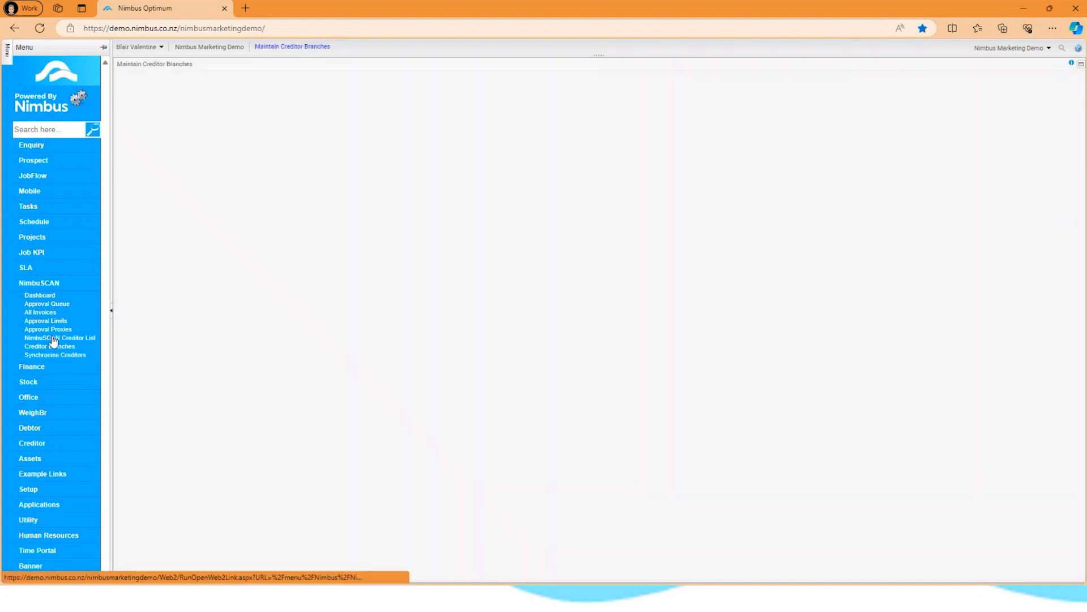